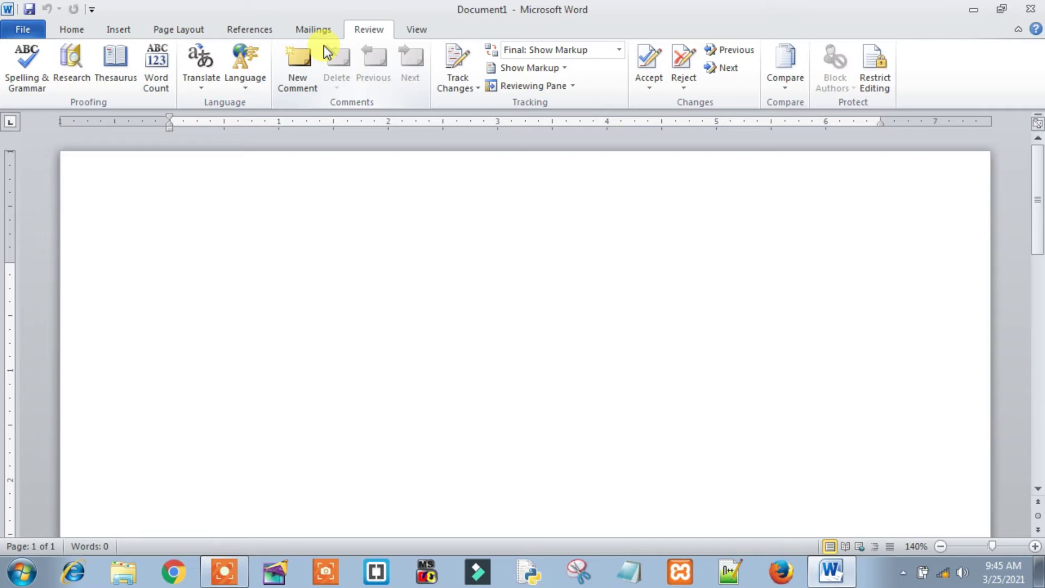
Step: Enter =rand() to generate three paragraphs of sample text
type("=rand()")
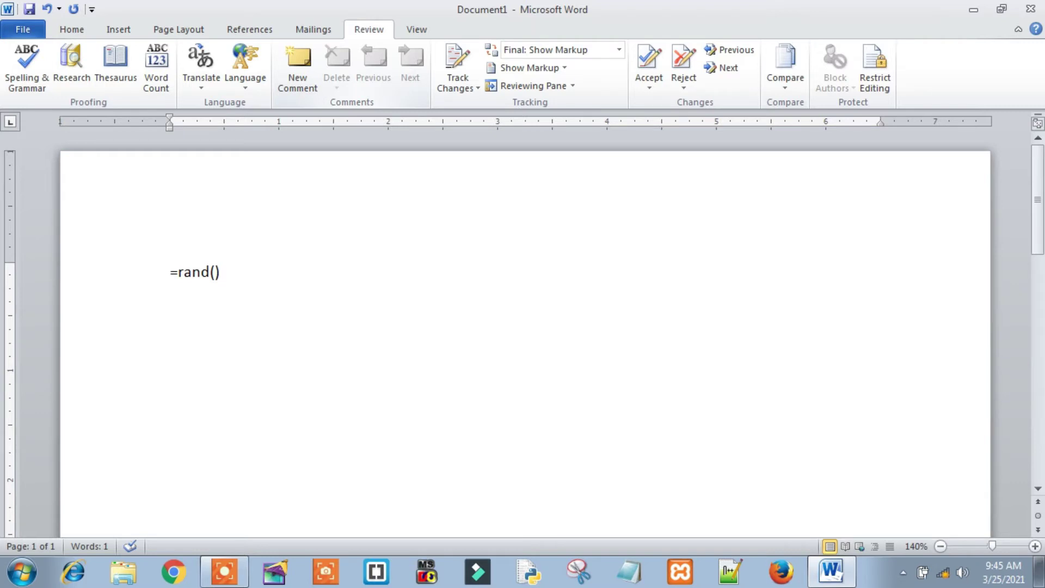
key("Return")
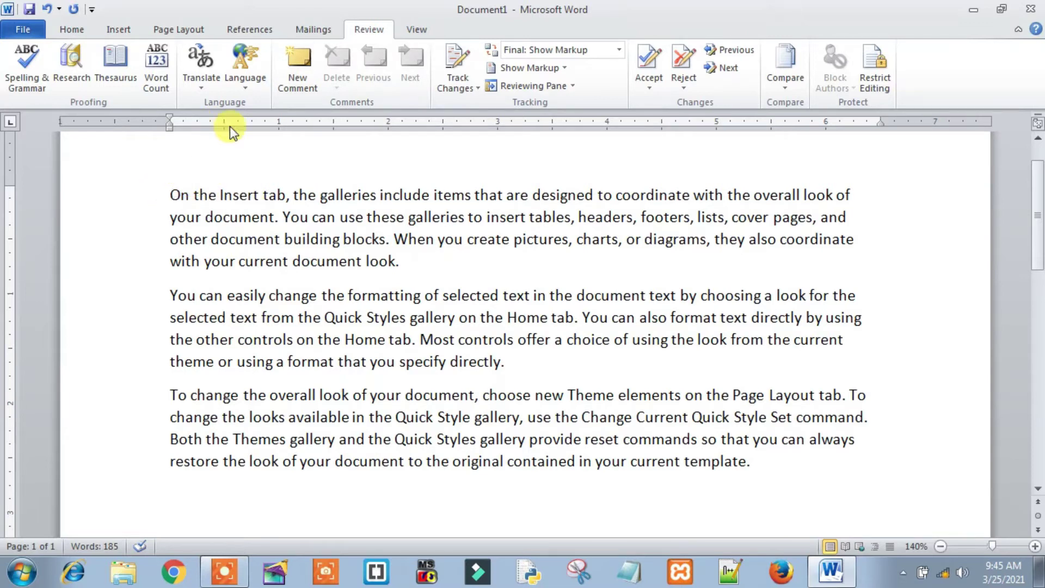
Step: Add the comment '1st para start' to the opening word 'On' and zoom to fit the page
left_click(300, 71)
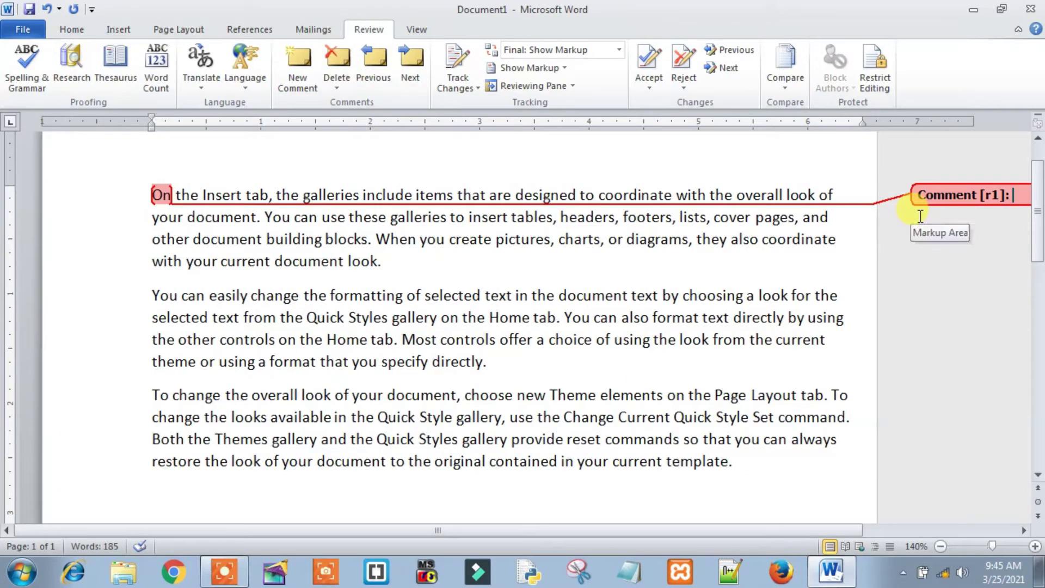
type("1st para start")
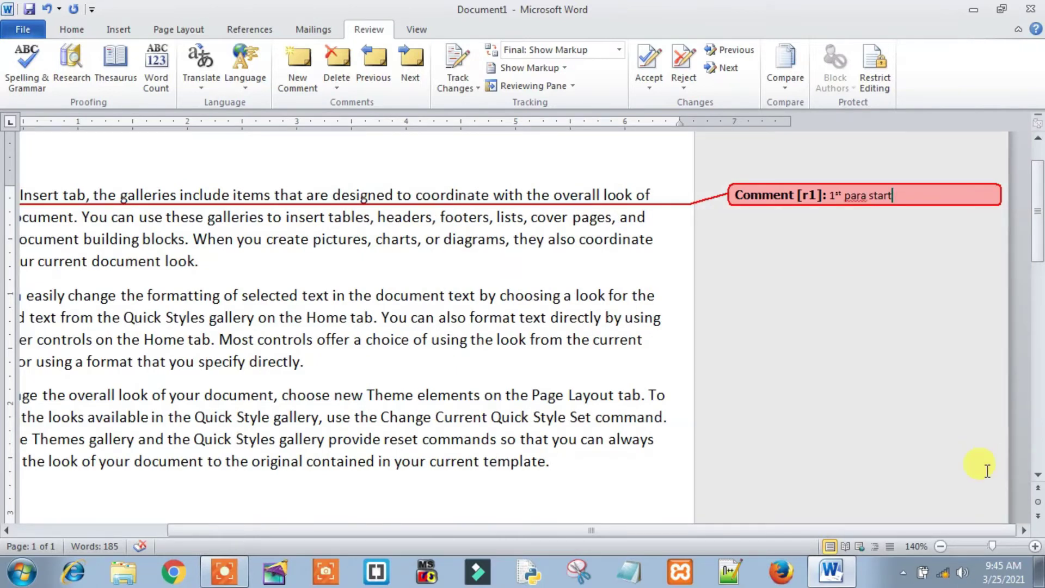
left_click(941, 546)
left_click(941, 546)
left_click(940, 546)
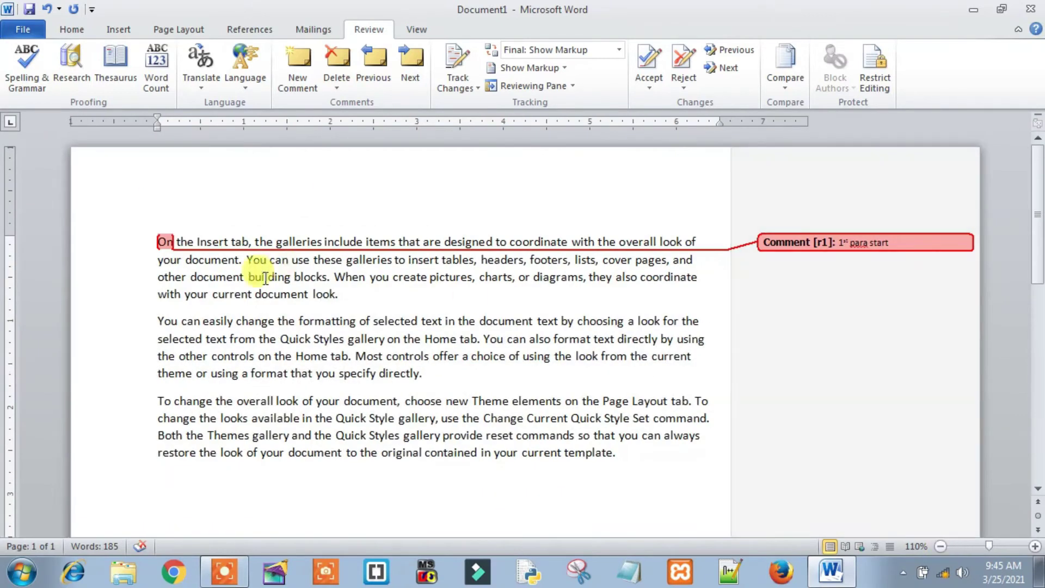
Step: Add the comment '1st para end' to the first paragraph's final word 'look'
left_click(339, 293)
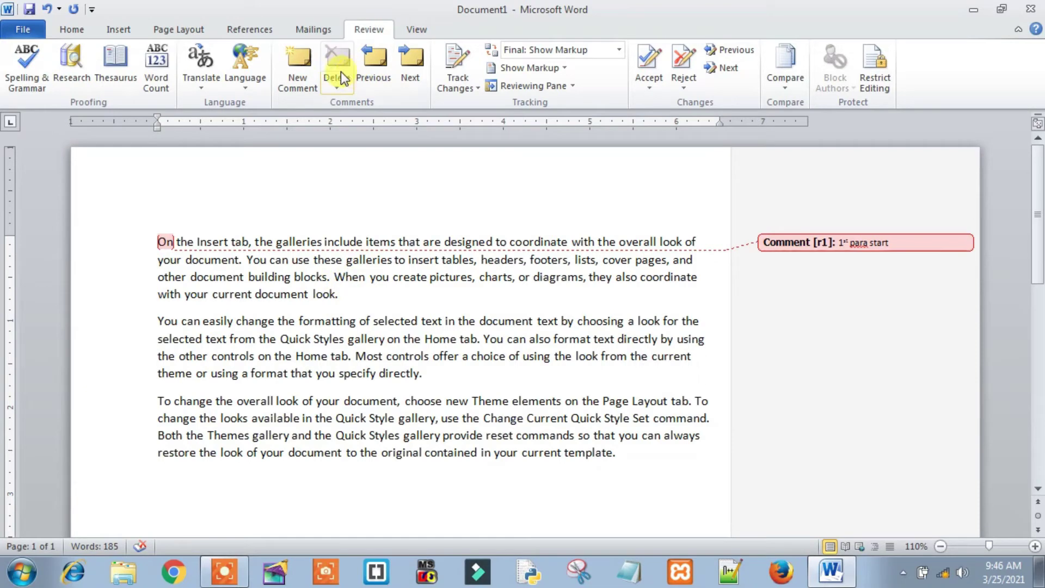
left_click(301, 68)
type("1")
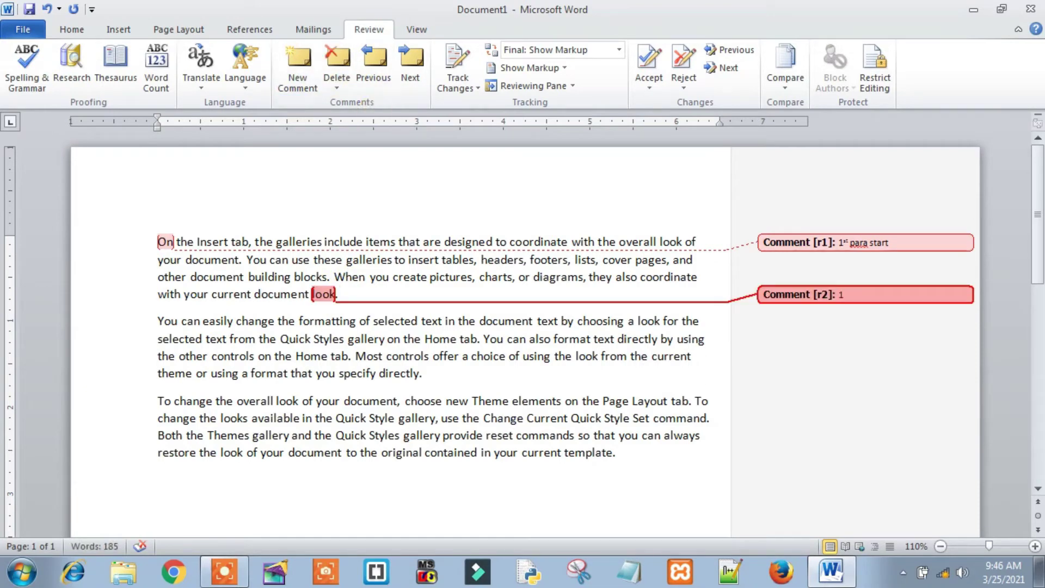
type("st para end")
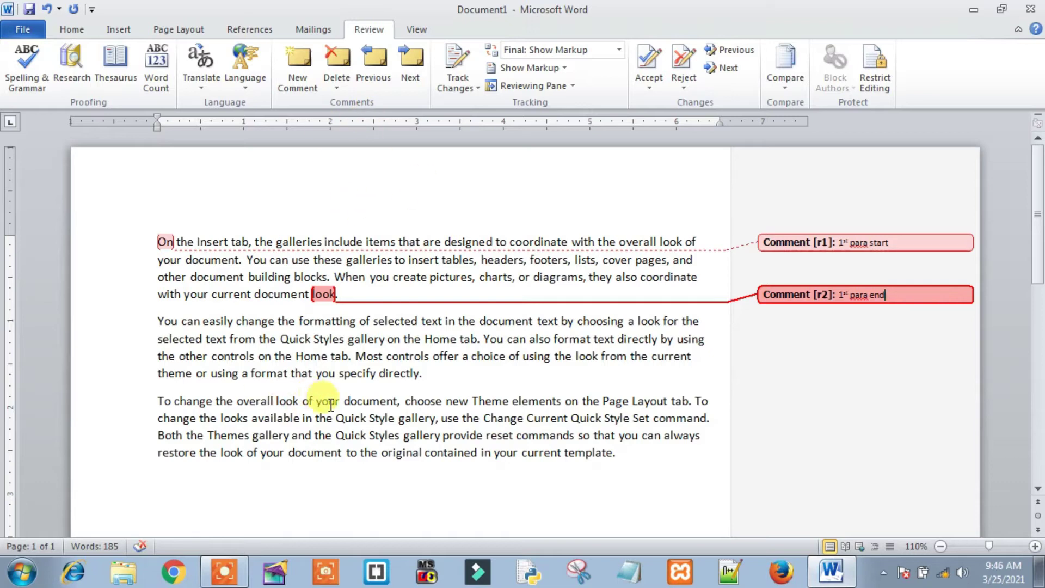
left_click(451, 343)
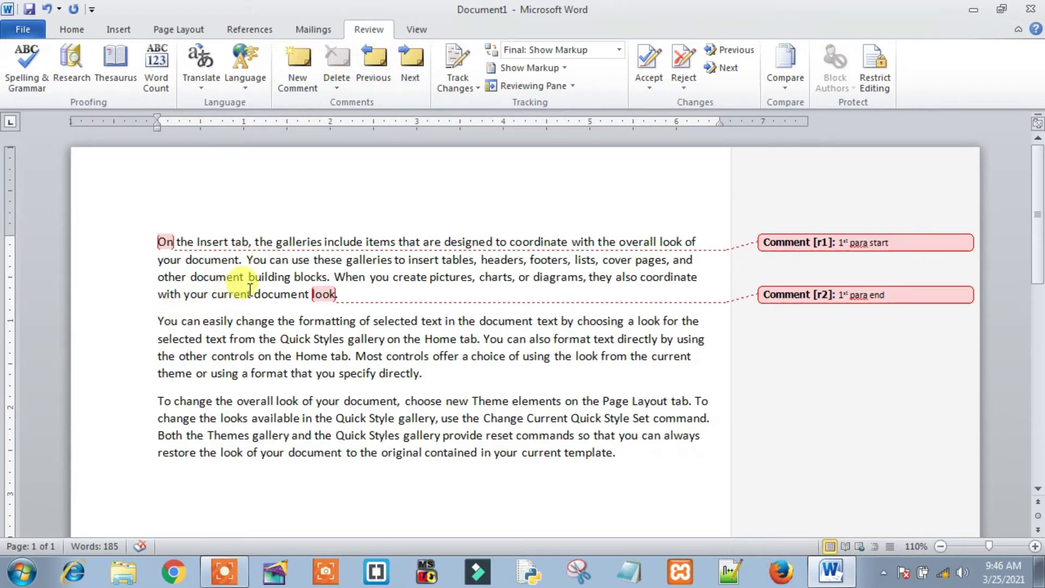
Step: Comment the second paragraph: '2nd para start' on 'You' and '2nd para end' on 'directly'
left_click(301, 67)
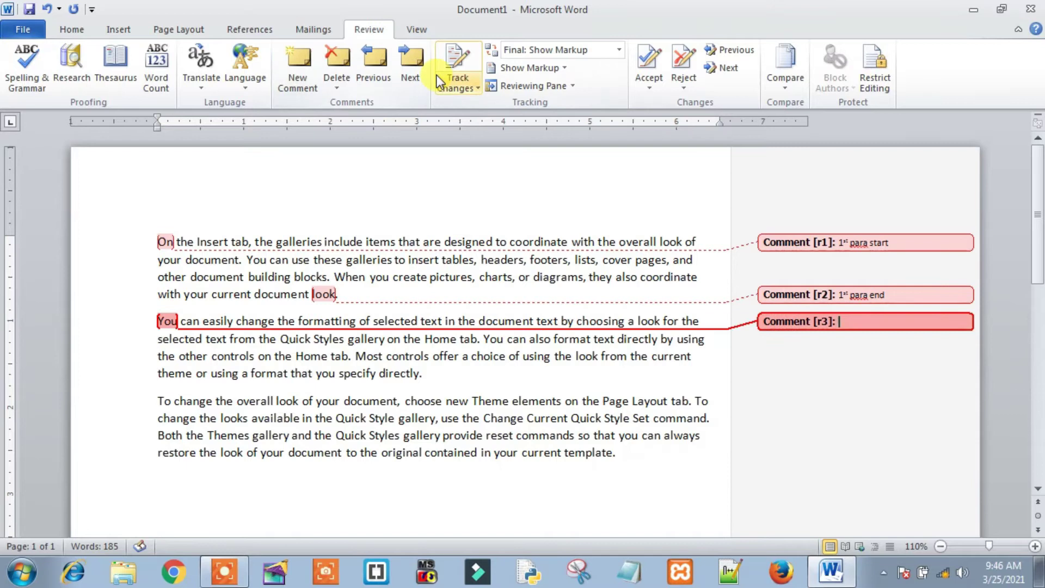
type("2nd para start")
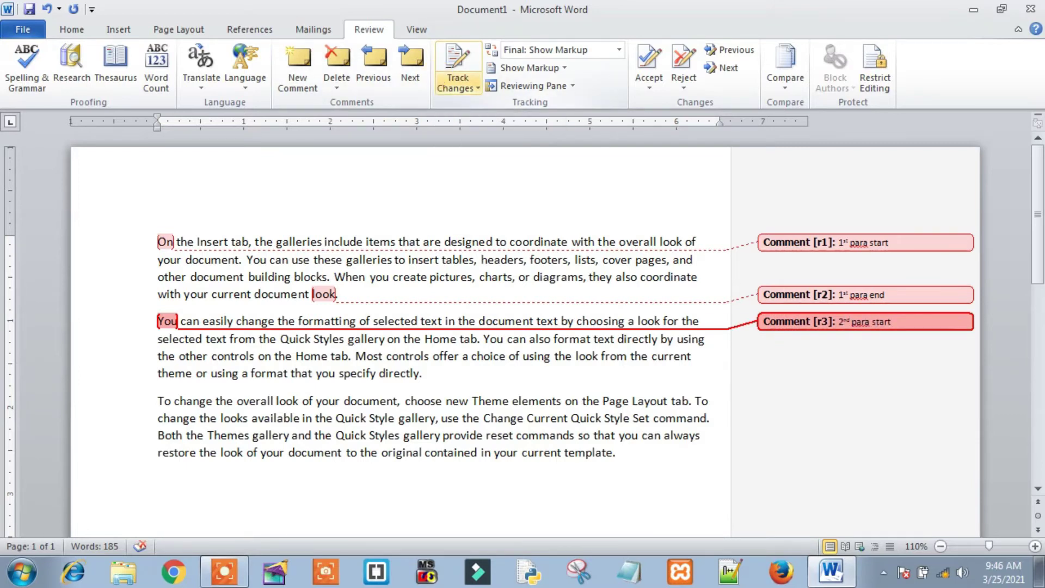
left_click(432, 373)
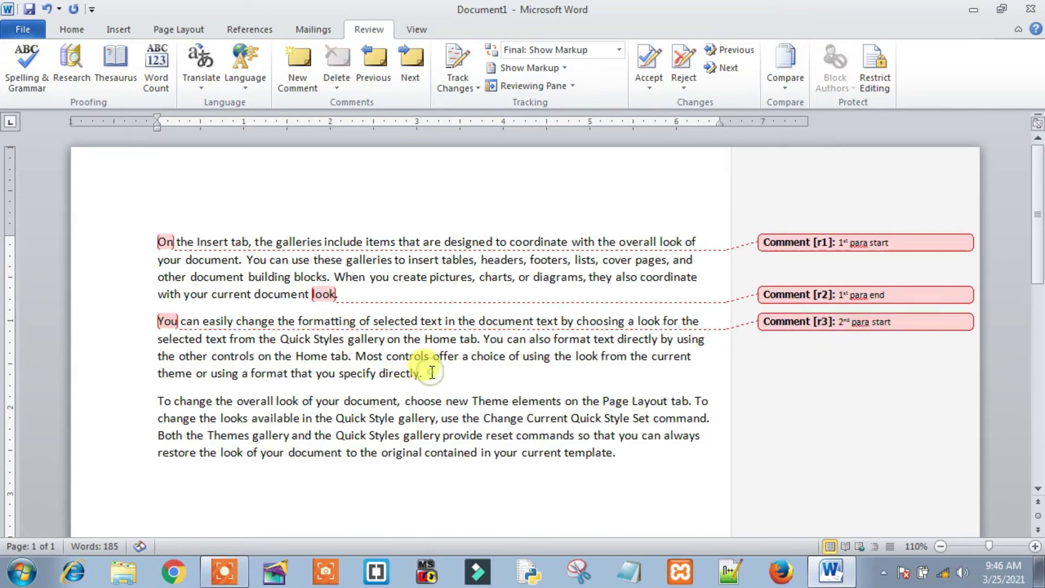
left_click(298, 74)
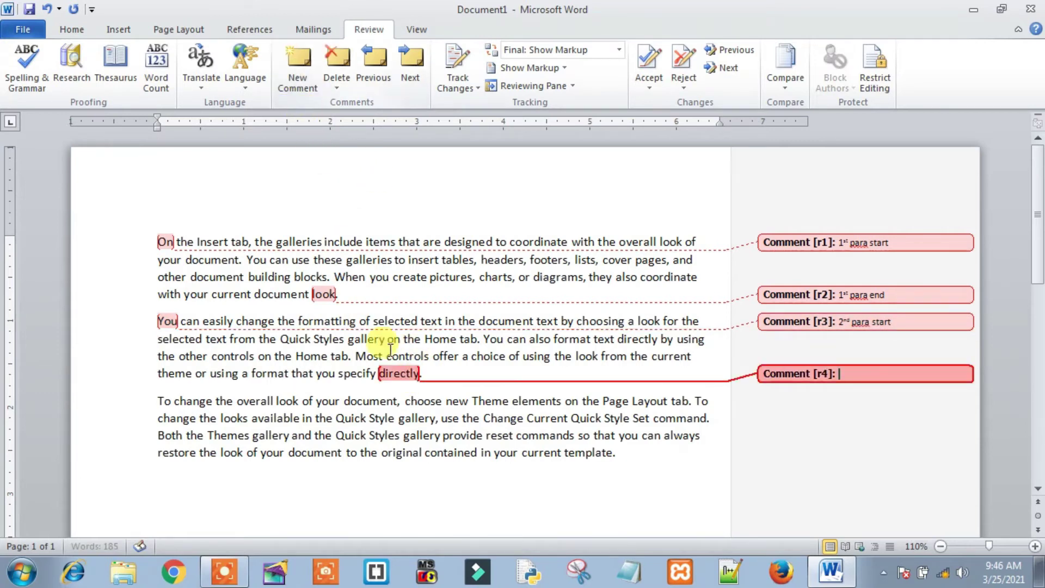
type("2nd para end")
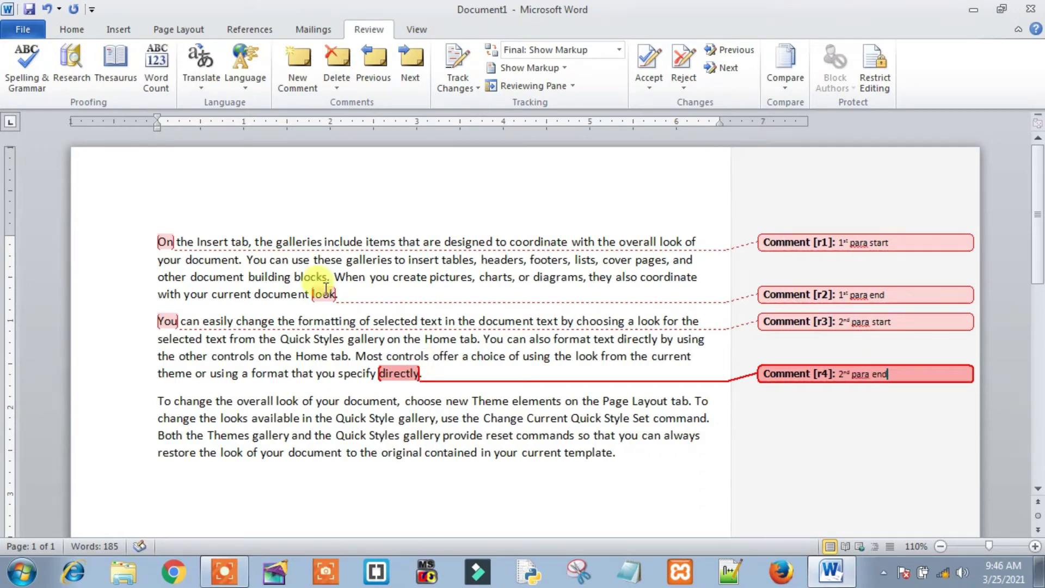
Step: Comment the third paragraph: '3rd para start' on 'To' and '3rd para end' on 'template'
left_click(158, 401)
left_click(288, 74)
type("3rd para start")
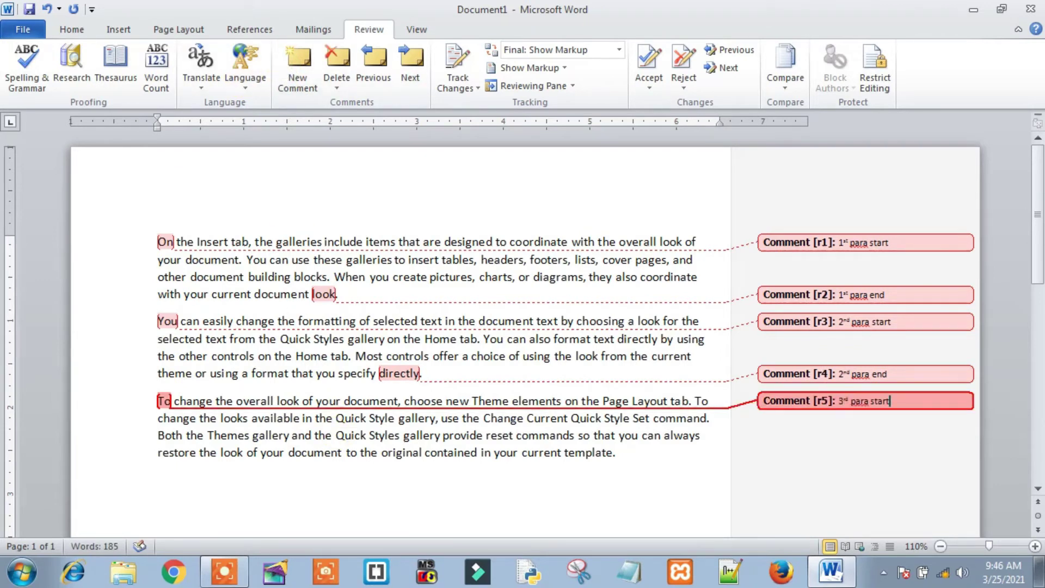
left_click(619, 453)
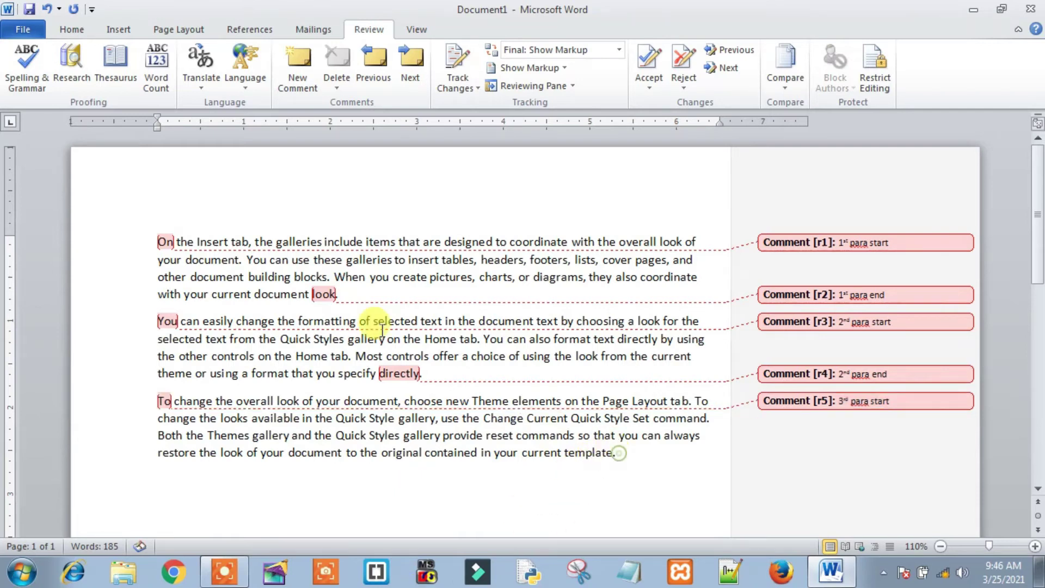
left_click(297, 63)
type("3r")
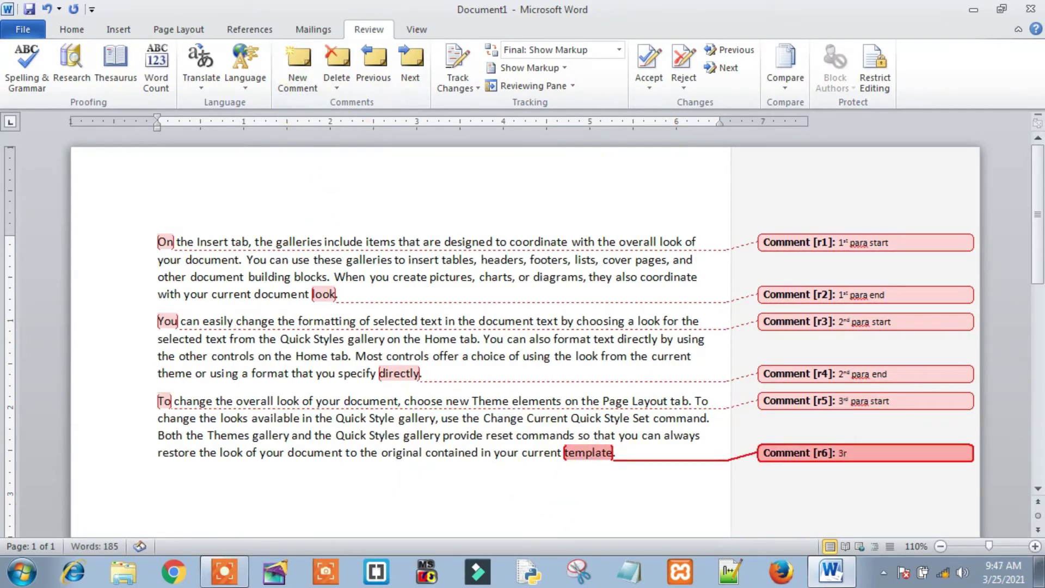
type("d para end")
left_click(462, 494)
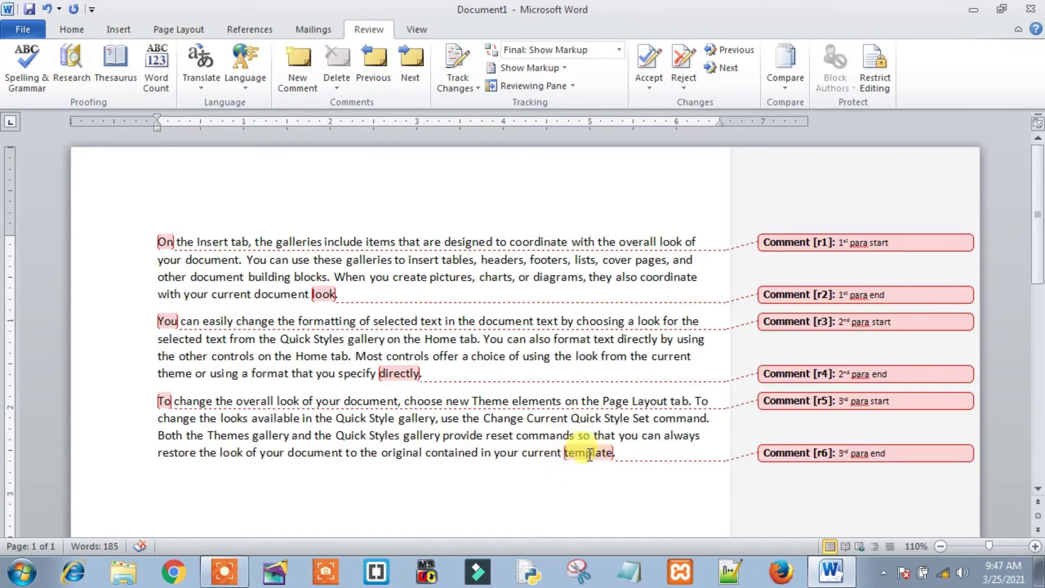
Step: Starting from the last comment, step back through the comments to the first one, r1
left_click(377, 64)
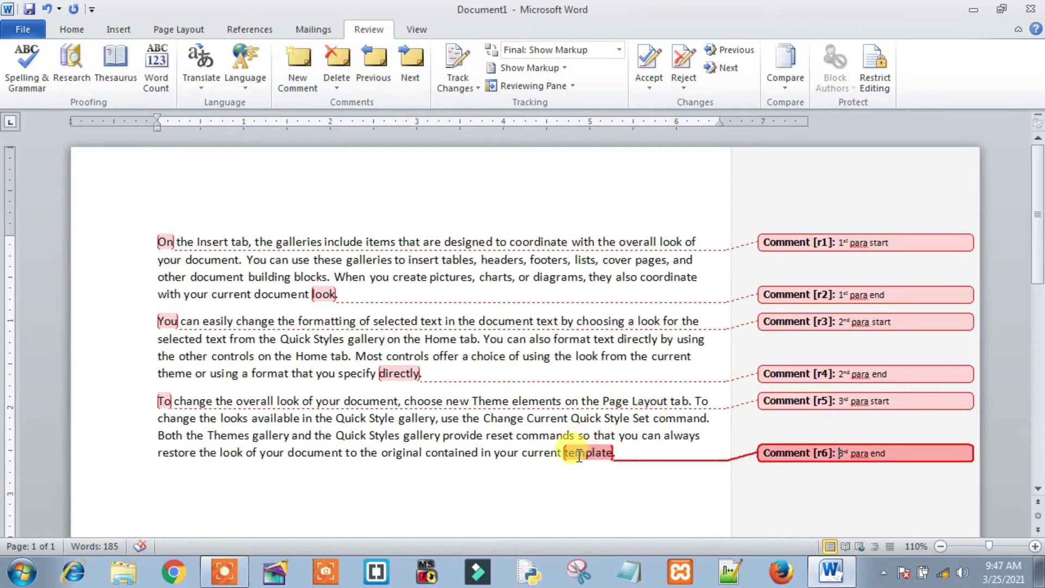
left_click(774, 453)
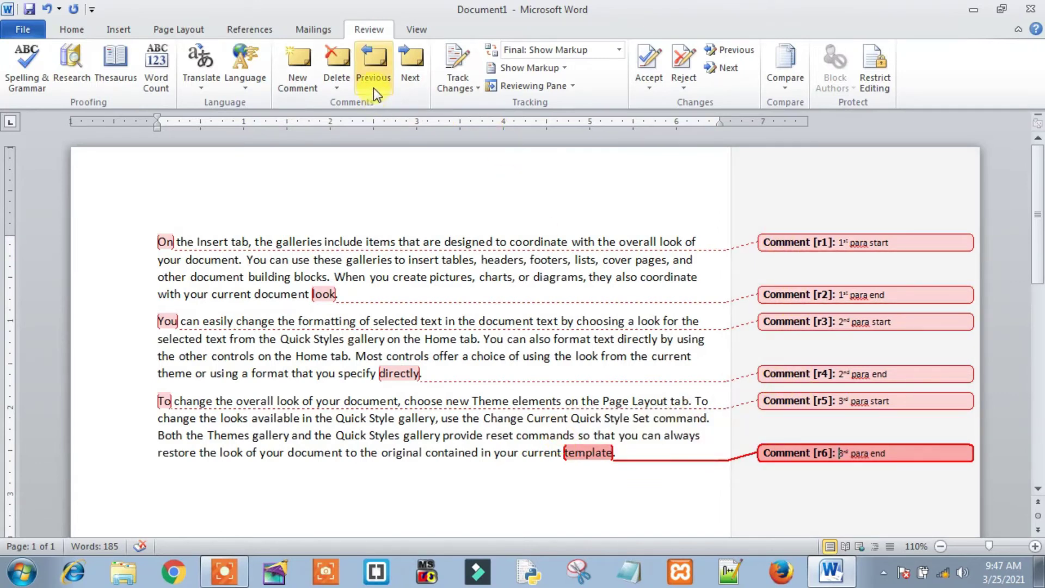
left_click(375, 61)
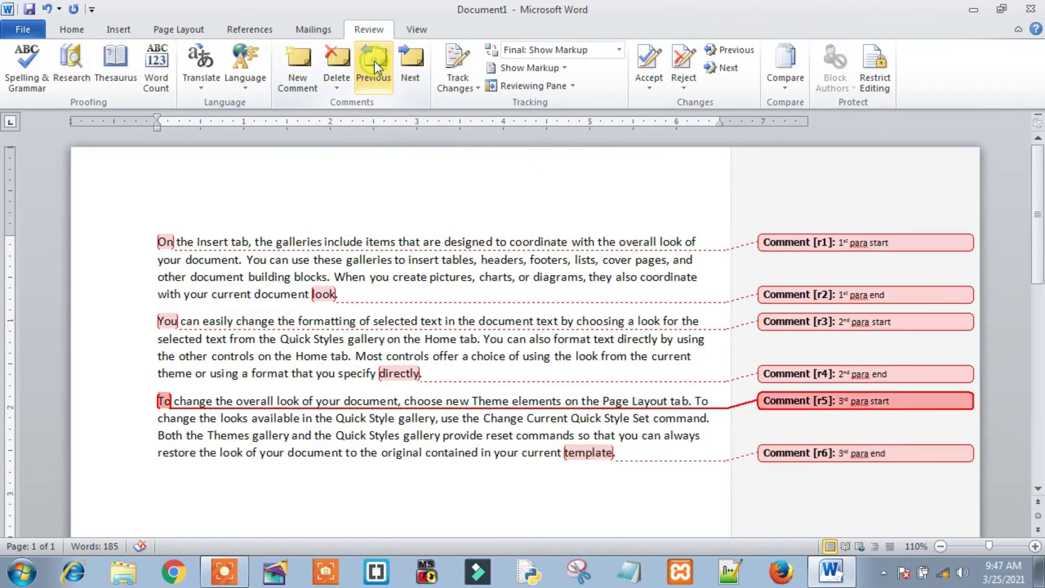
left_click(375, 61)
left_click(375, 61)
left_click(374, 61)
left_click(374, 61)
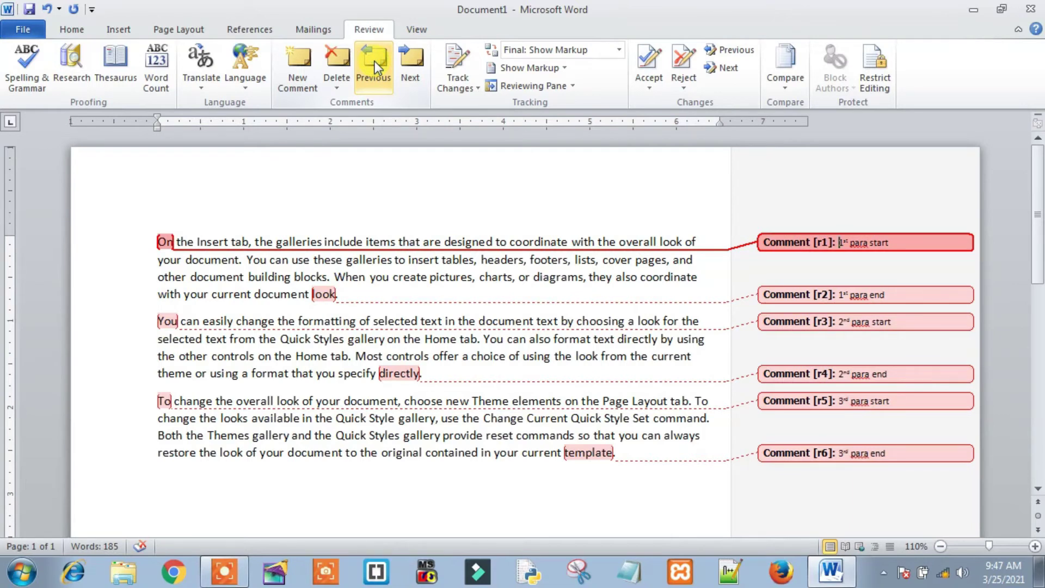
Step: Step forward through the comments from r1 to the last comment, r6
left_click(416, 67)
left_click(416, 66)
left_click(416, 66)
left_click(416, 66)
left_click(416, 67)
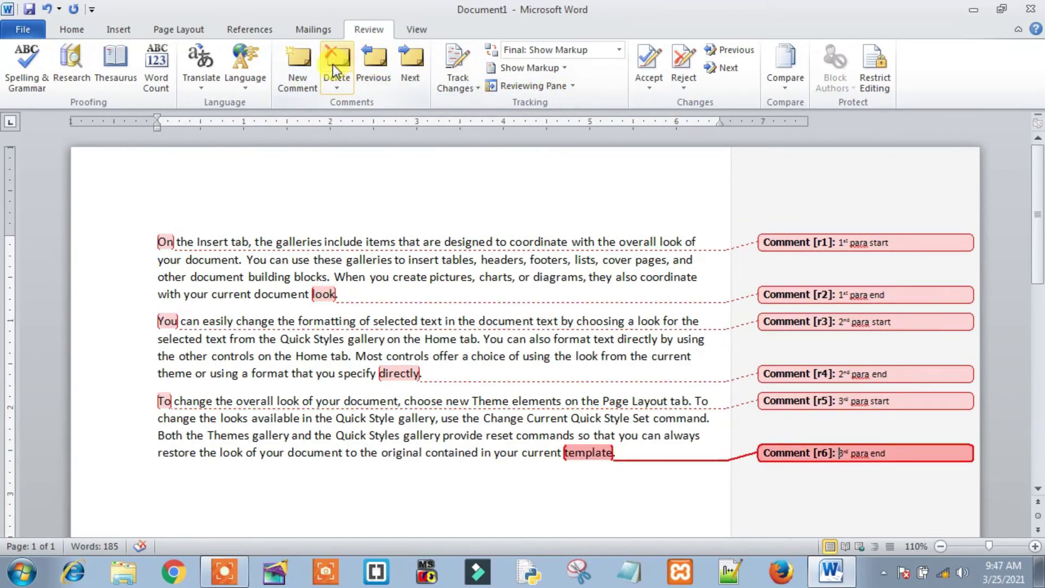
Step: Switch the Display for Review mode to Original, hiding all comment markup
left_click(618, 51)
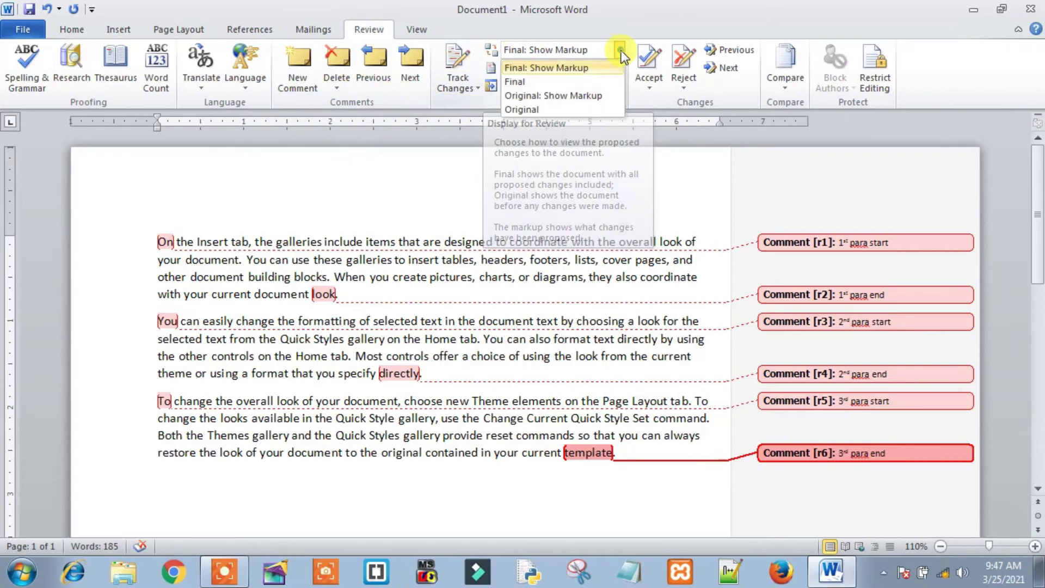
left_click(522, 109)
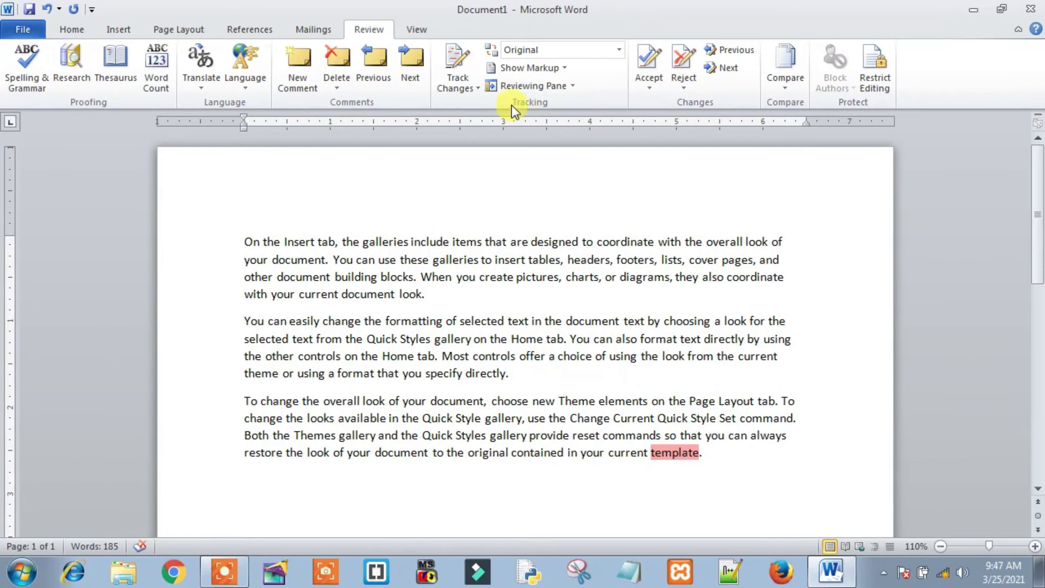
left_click(509, 493)
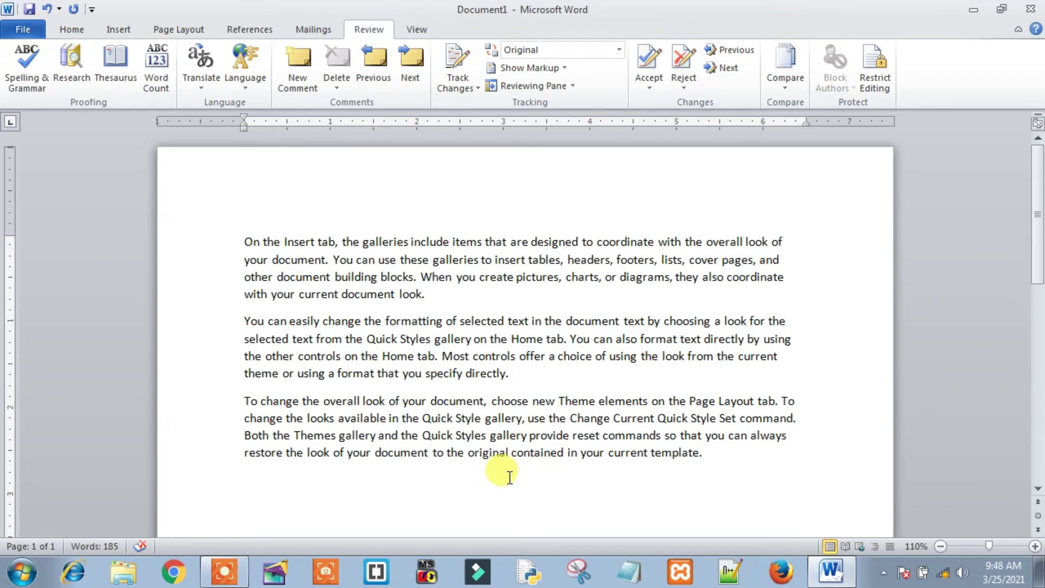
left_click(620, 49)
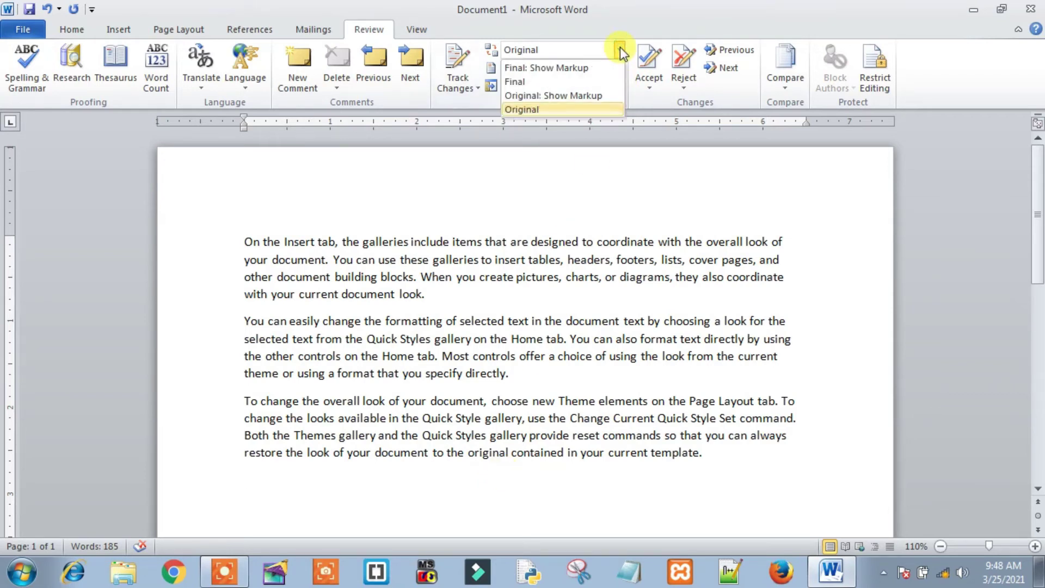
Step: Switch to Original: Show Markup and step back through two comments
left_click(596, 97)
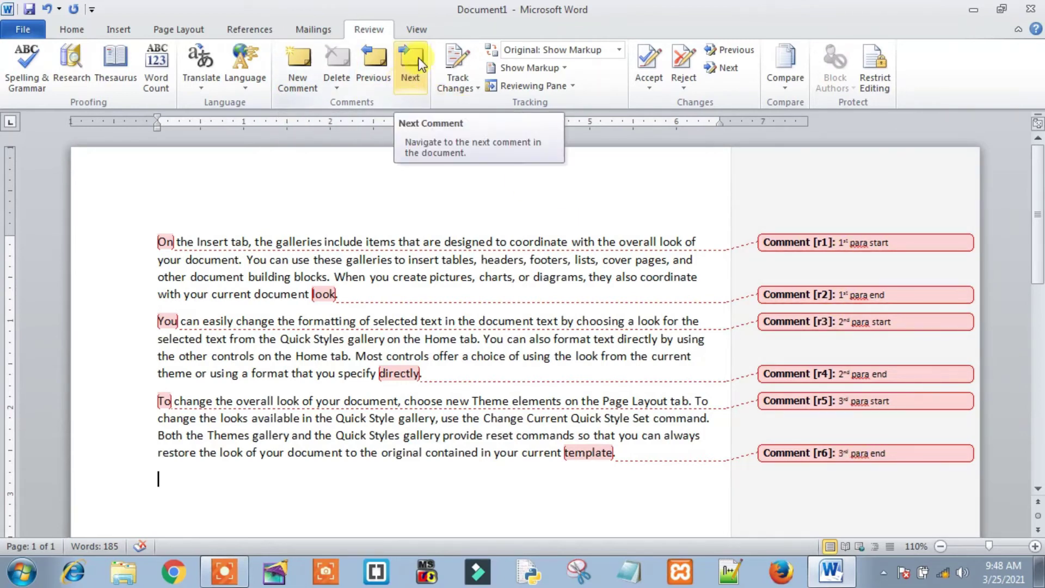
left_click(380, 60)
left_click(380, 61)
Step: Move back and forth among comments r1–r6, then deselect and check the markup display options
left_click(380, 61)
left_click(380, 61)
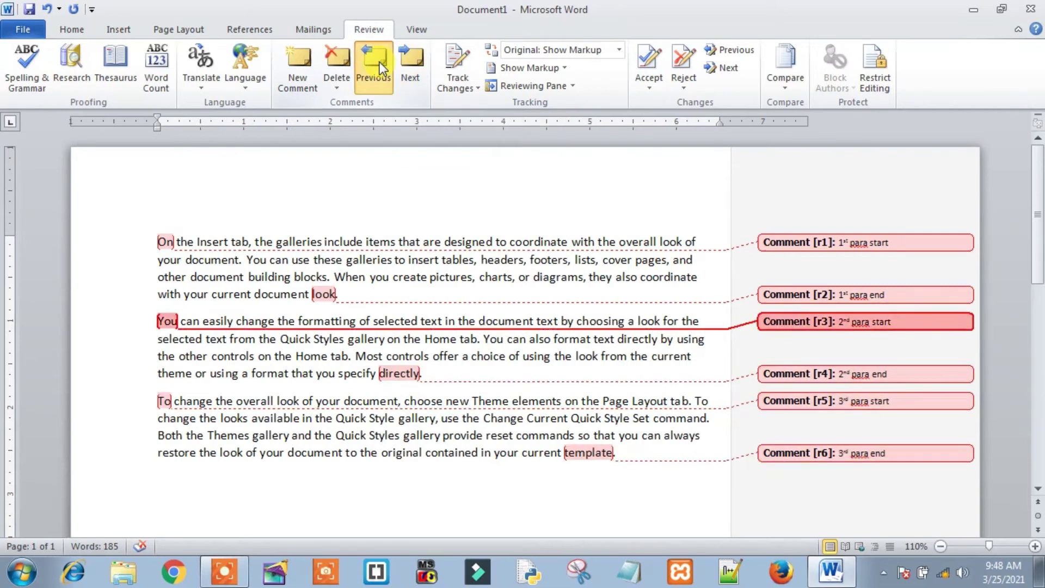
left_click(380, 61)
triple_click(400, 63)
left_click(398, 64)
left_click(376, 61)
left_click(376, 61)
left_click(376, 61)
left_click(376, 61)
left_click(419, 68)
left_click(420, 67)
left_click(419, 67)
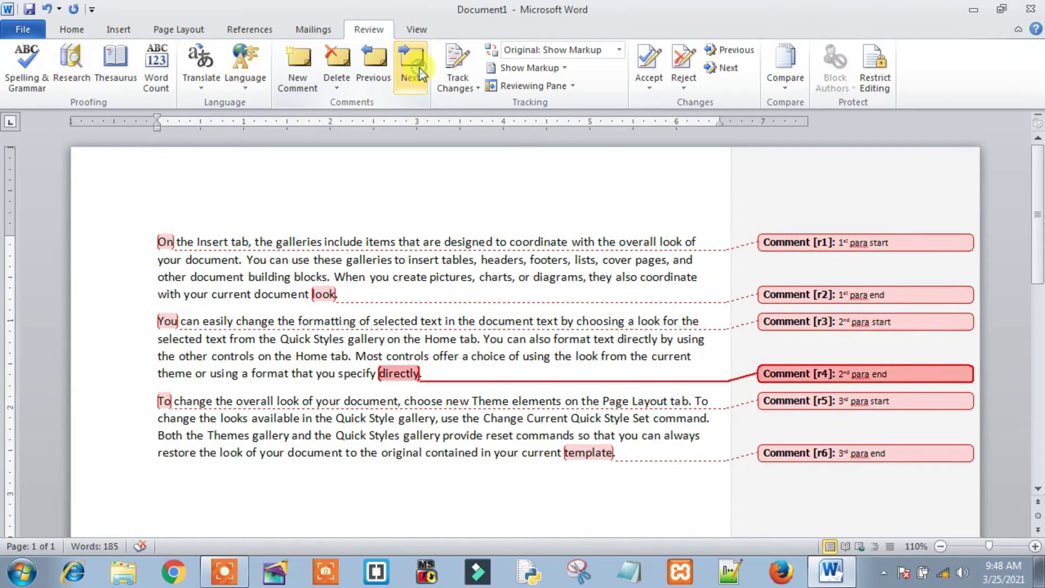
left_click(599, 490)
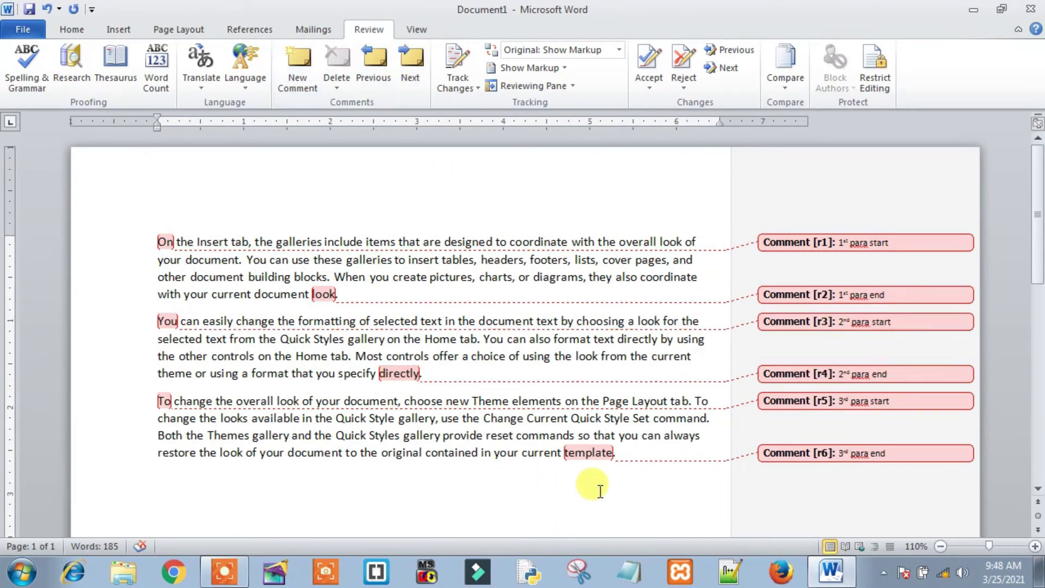
mouse_move(588, 453)
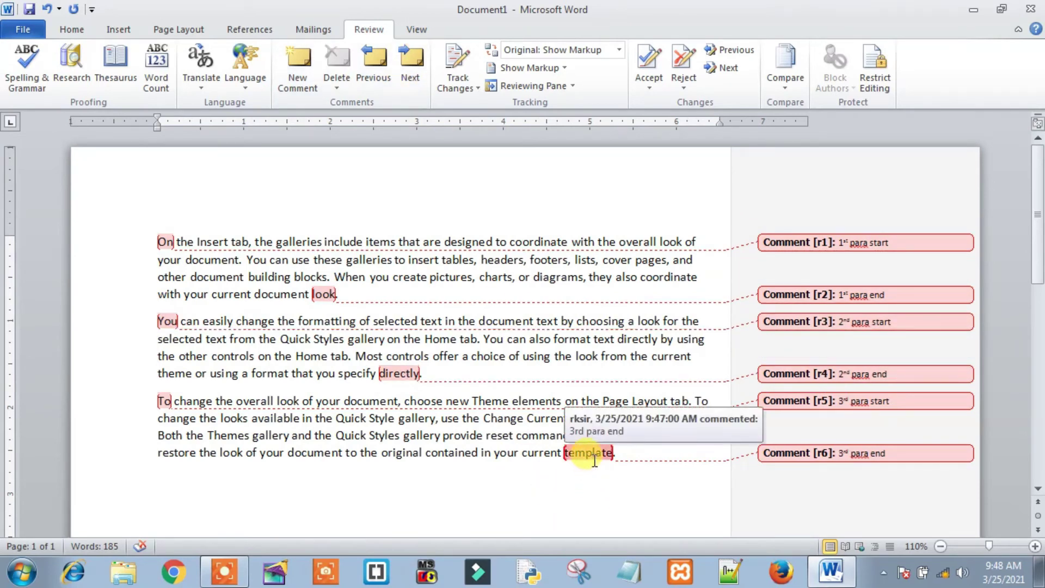
left_click(619, 50)
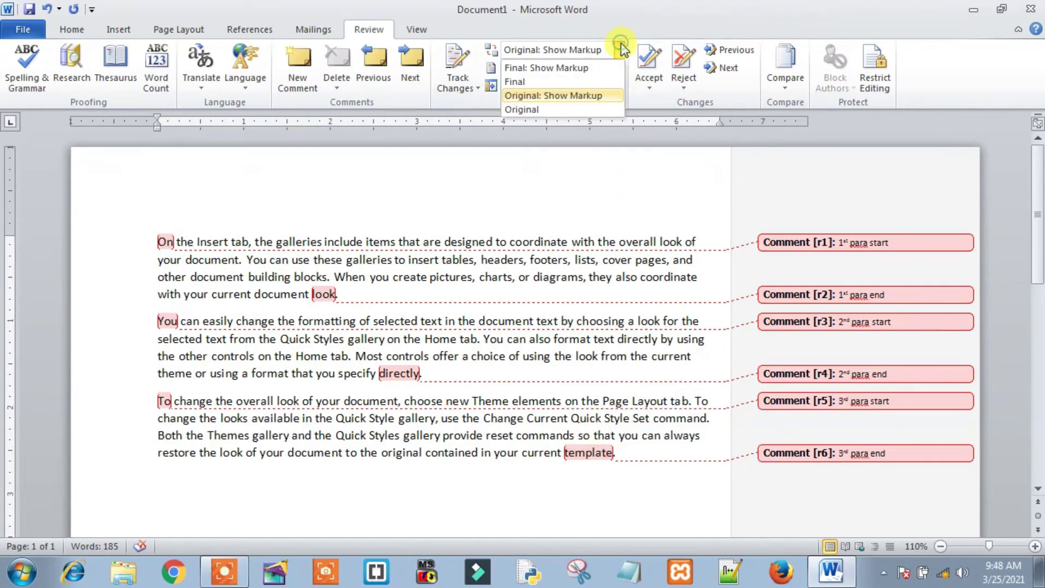
left_click(559, 106)
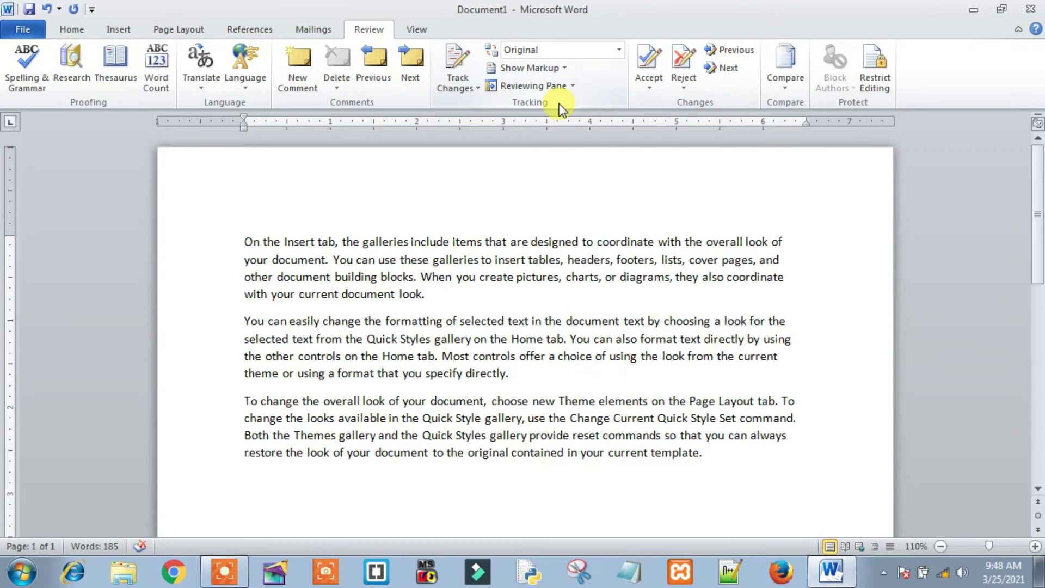
left_click(619, 52)
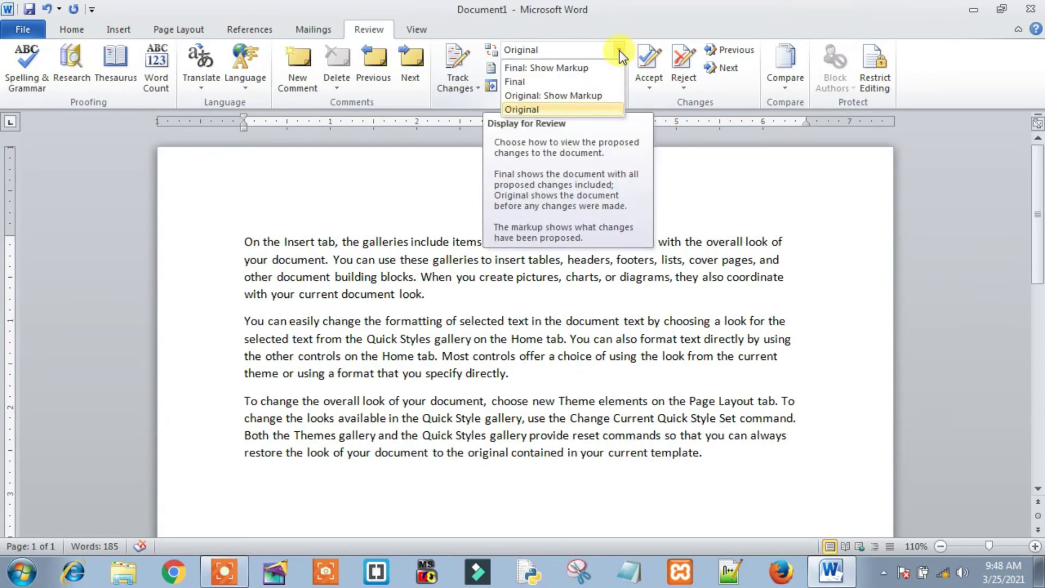
left_click(573, 96)
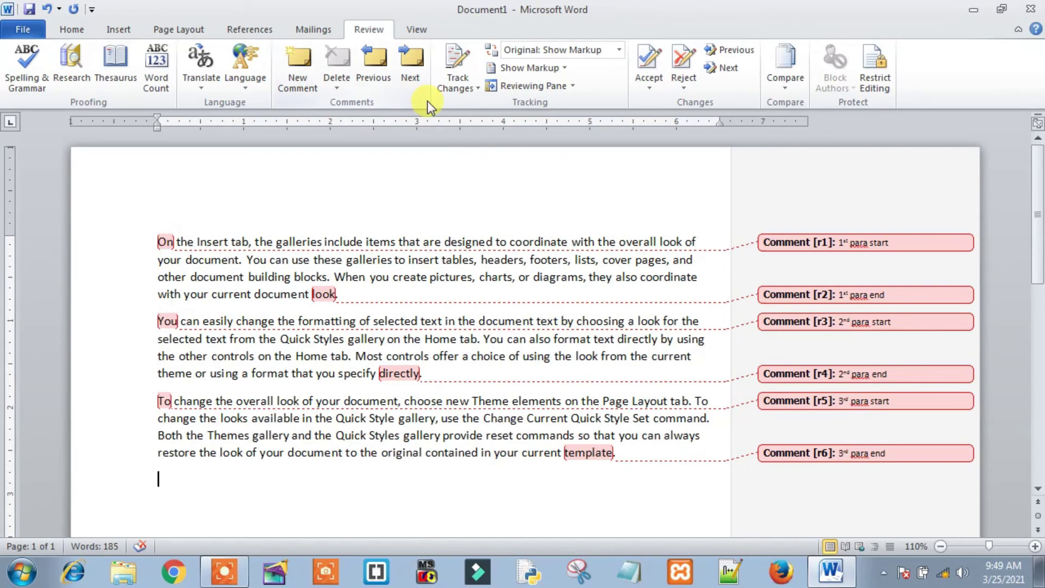
Step: Save the commented document to the Desktop as 'cmt'
key("ctrl+s")
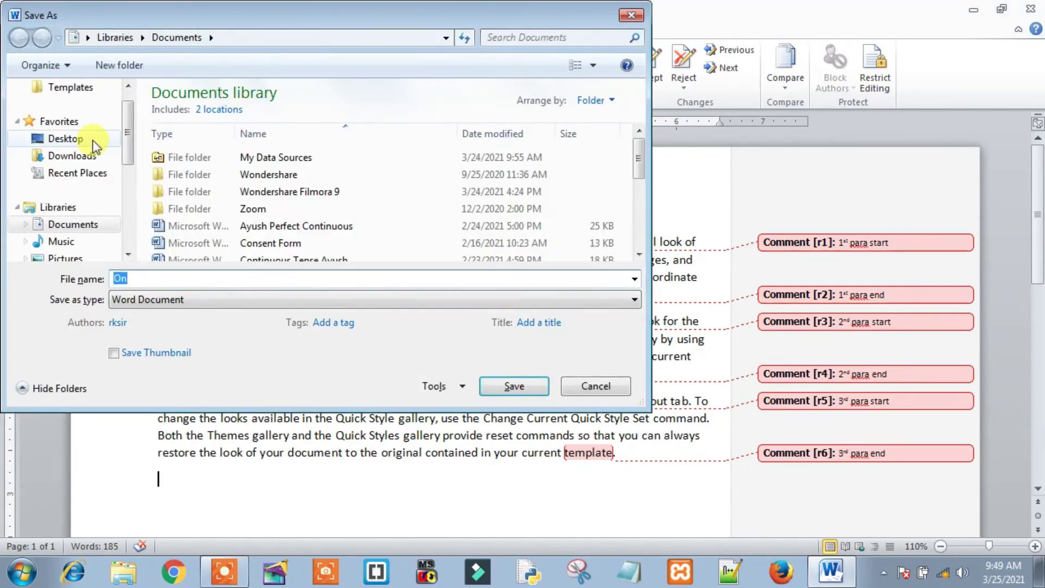
left_click(74, 141)
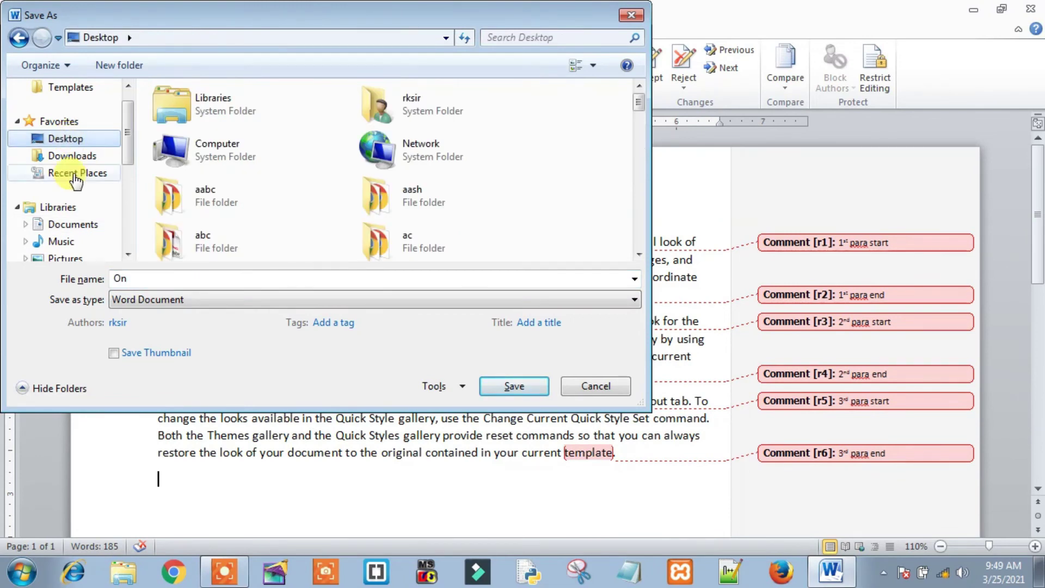
double_click(288, 278)
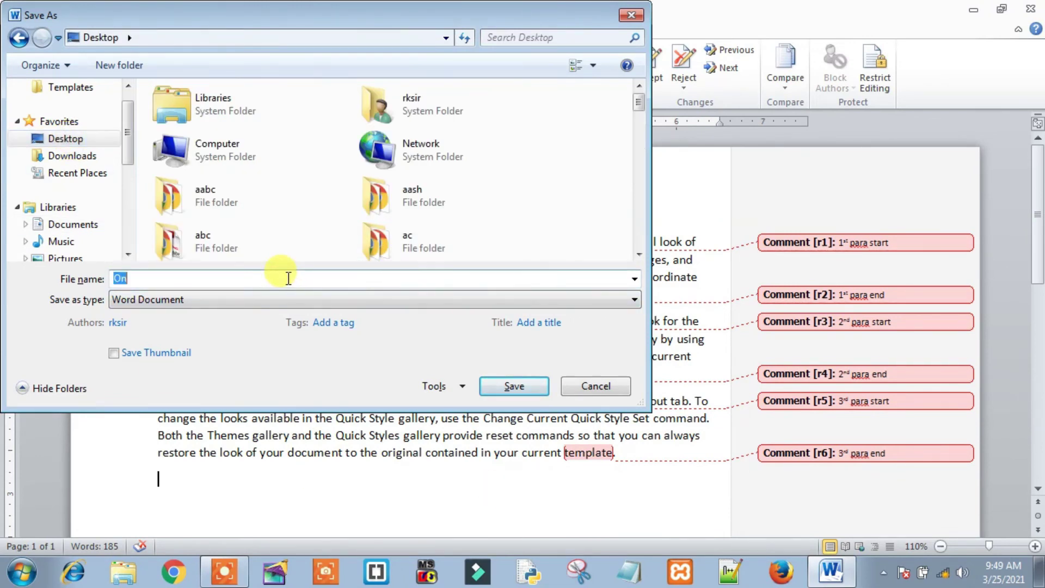
type("cmt")
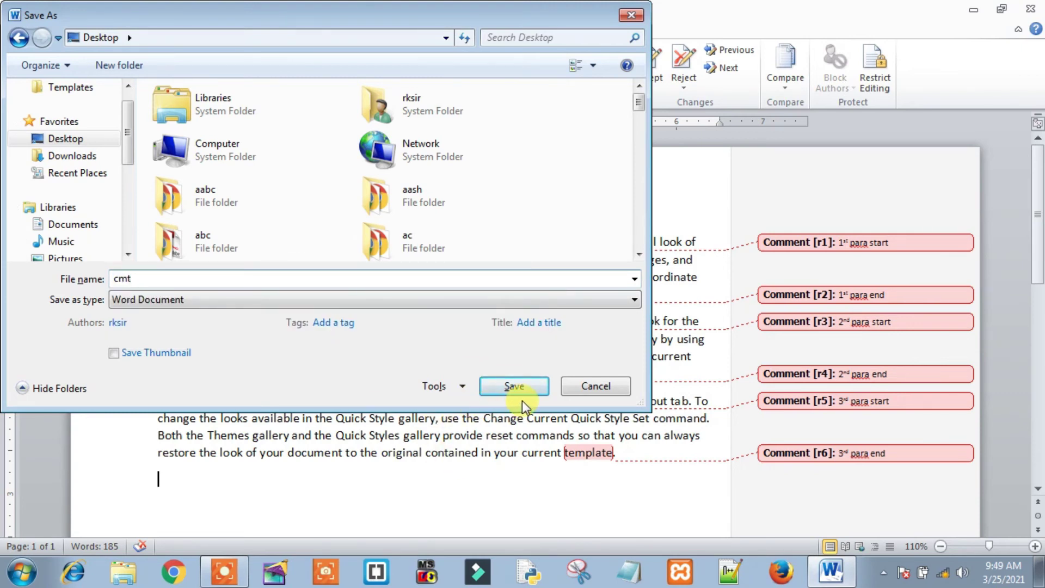
left_click(506, 386)
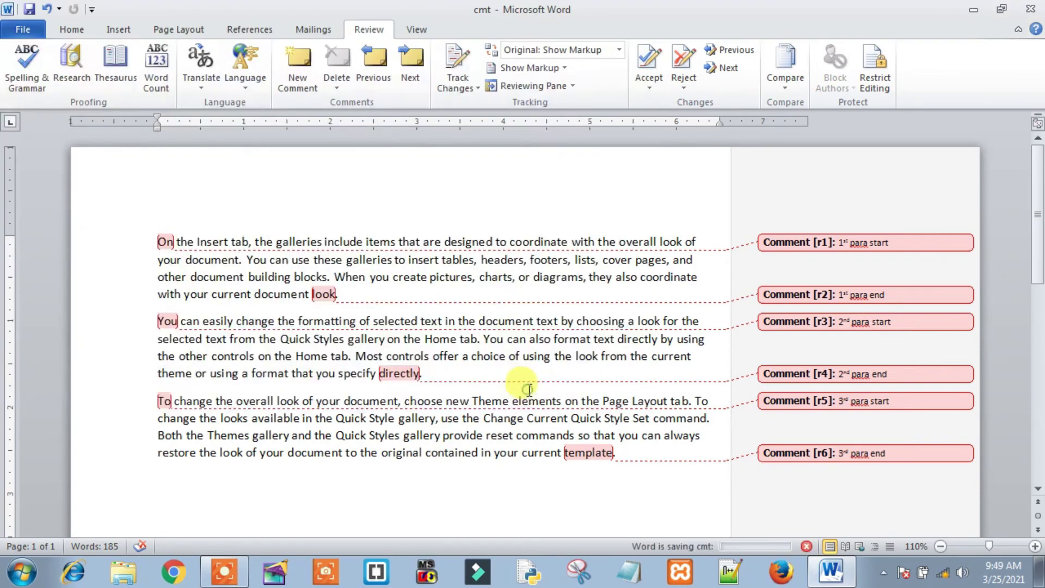
Step: Close Word, then reopen the cmt document from the Desktop
left_click(1033, 12)
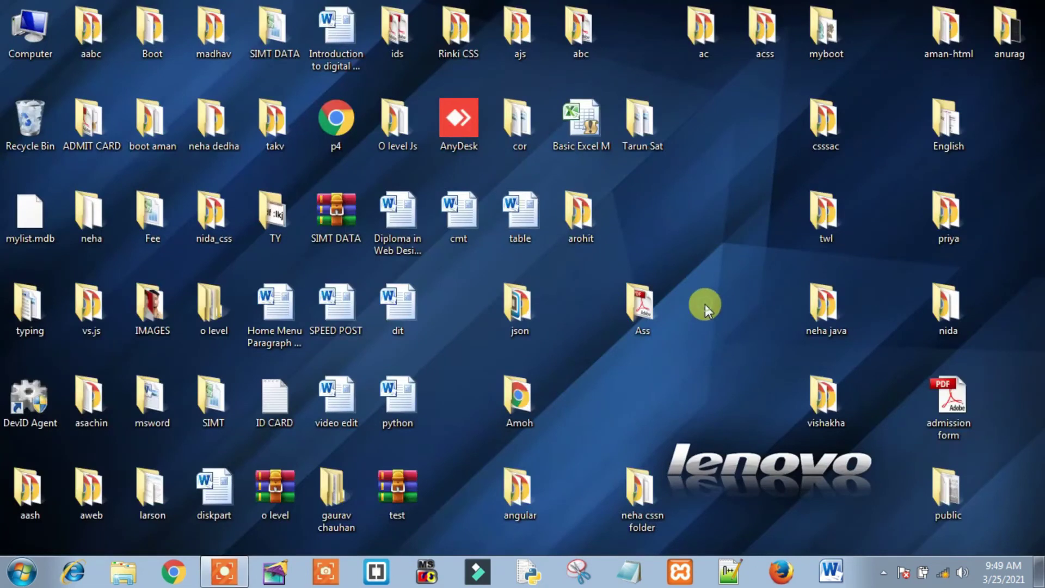
left_click(520, 381)
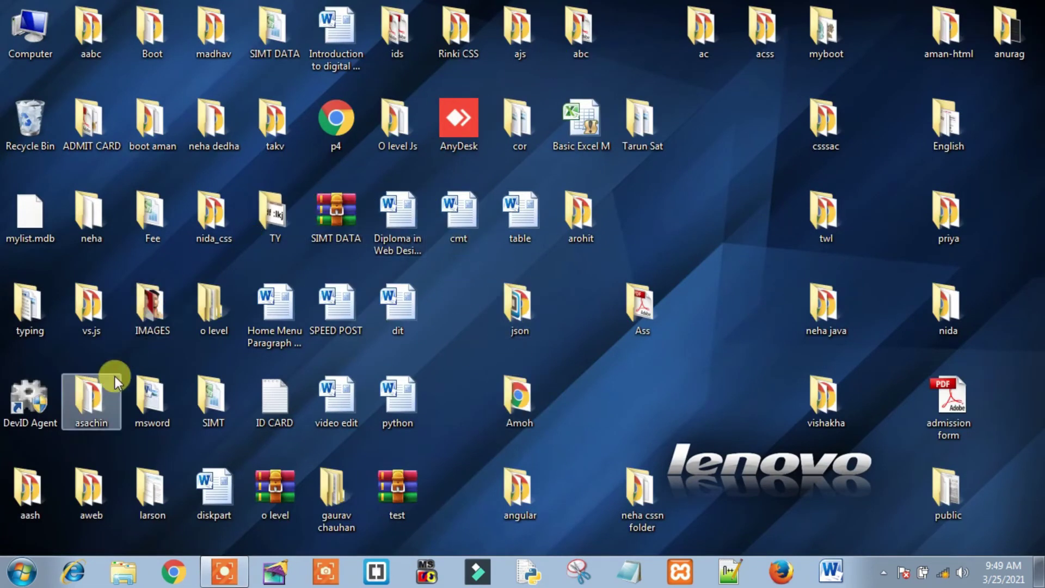
left_click(73, 139)
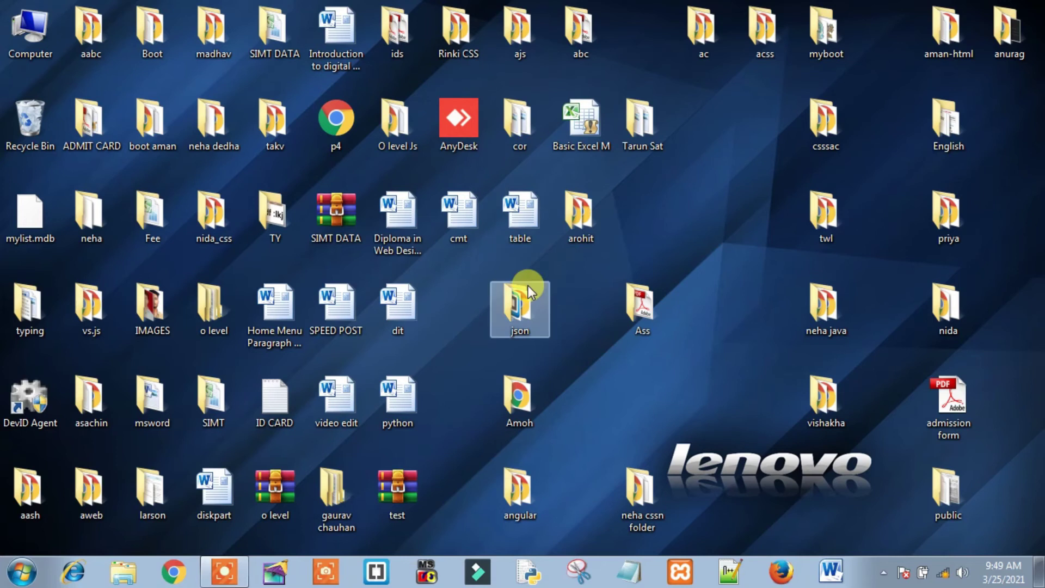
left_click(282, 442)
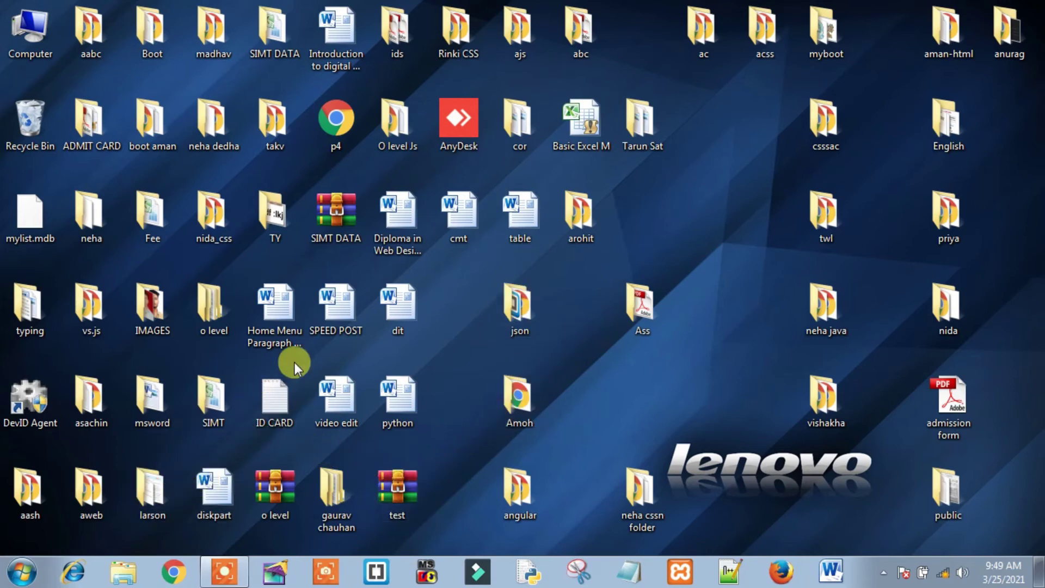
double_click(458, 215)
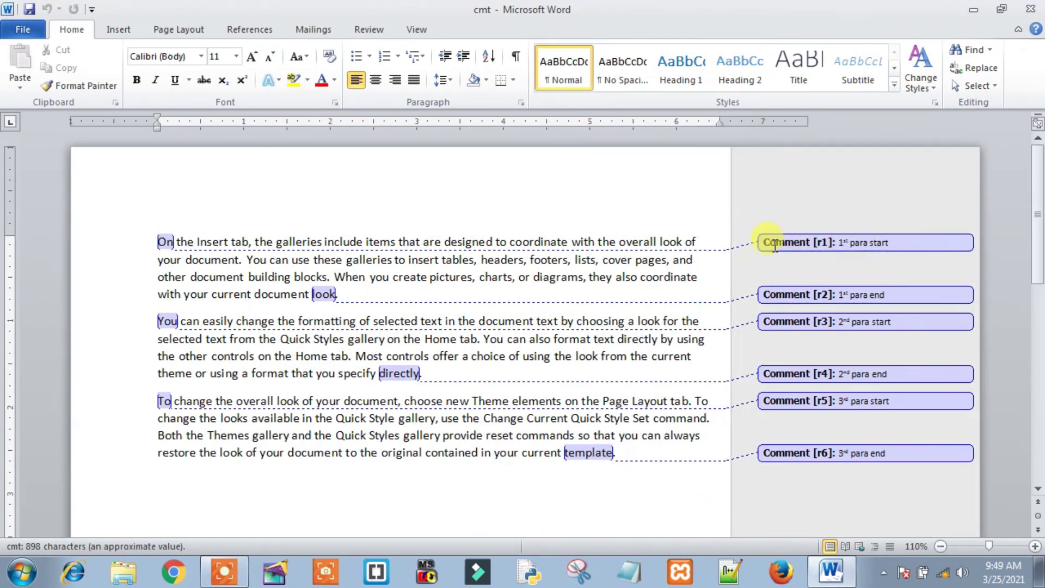
Step: Show the Review tools and dismiss the continue-searching prompt
left_click(380, 34)
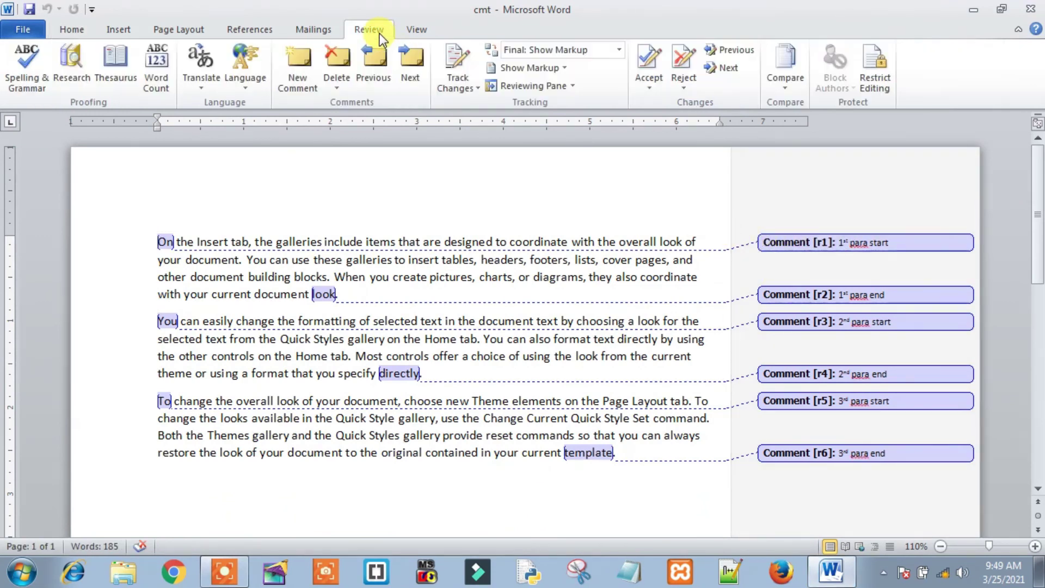
left_click(370, 66)
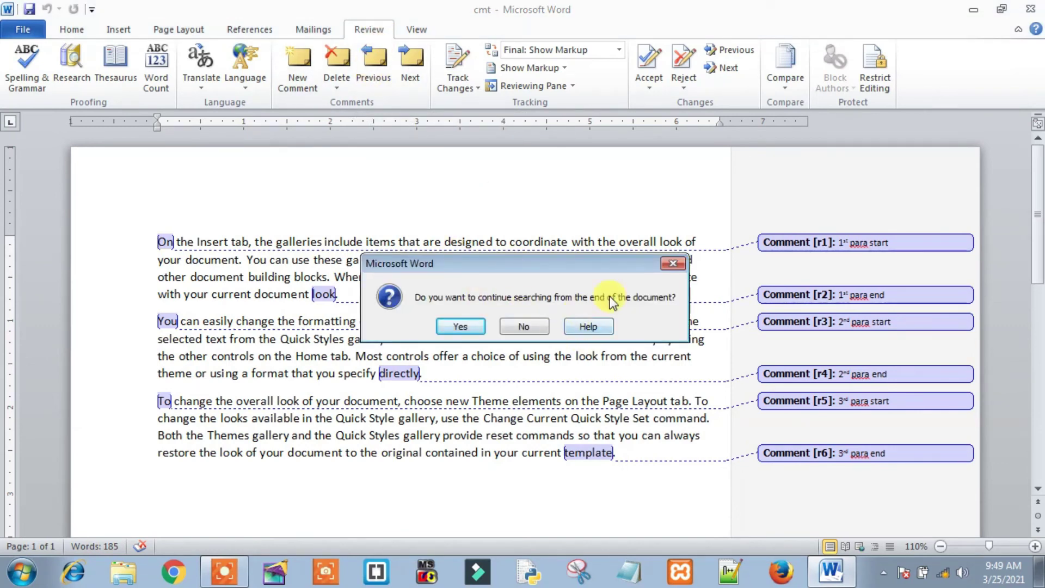
left_click(673, 263)
Step: Walk through comments r1 to r6 in order, then deselect the last comment
left_click(422, 76)
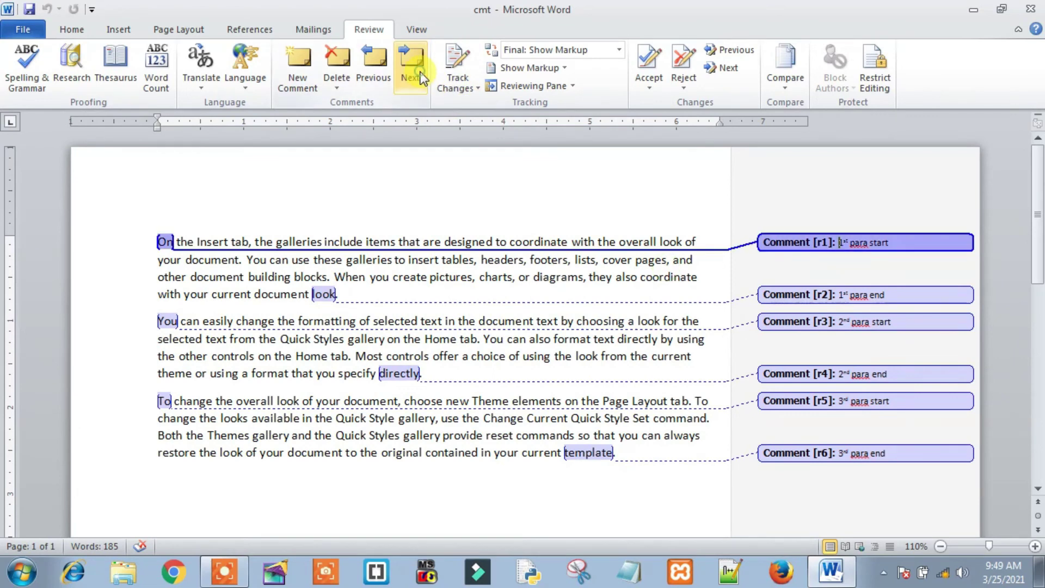
left_click(421, 76)
left_click(421, 76)
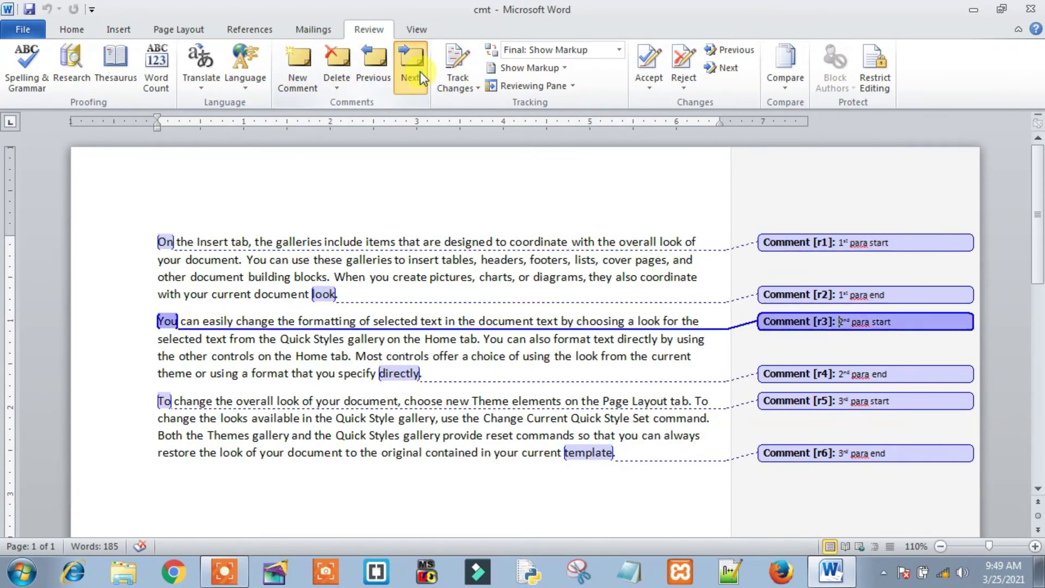
left_click(422, 77)
left_click(421, 77)
left_click(421, 77)
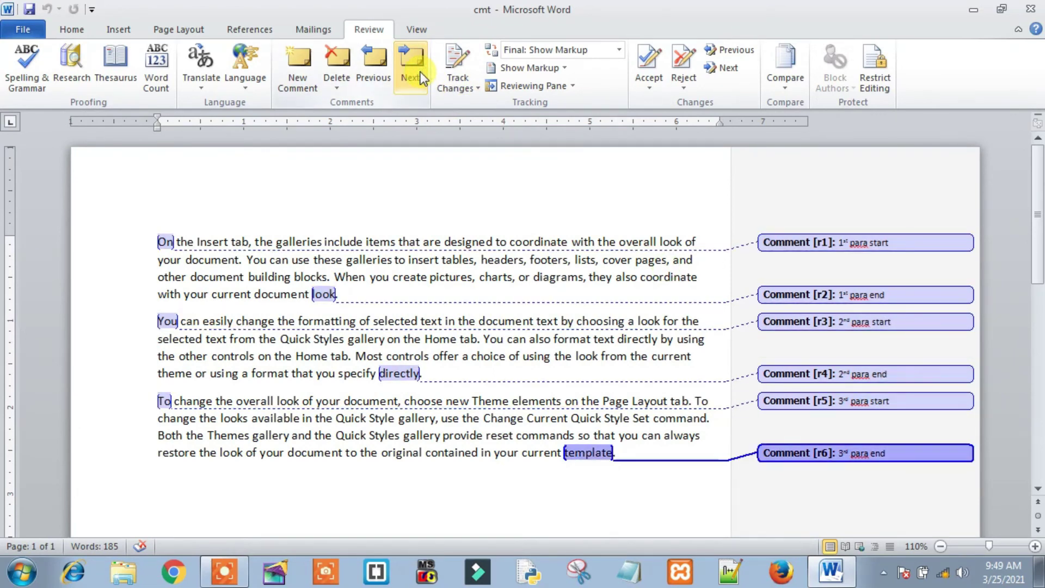
left_click(514, 509)
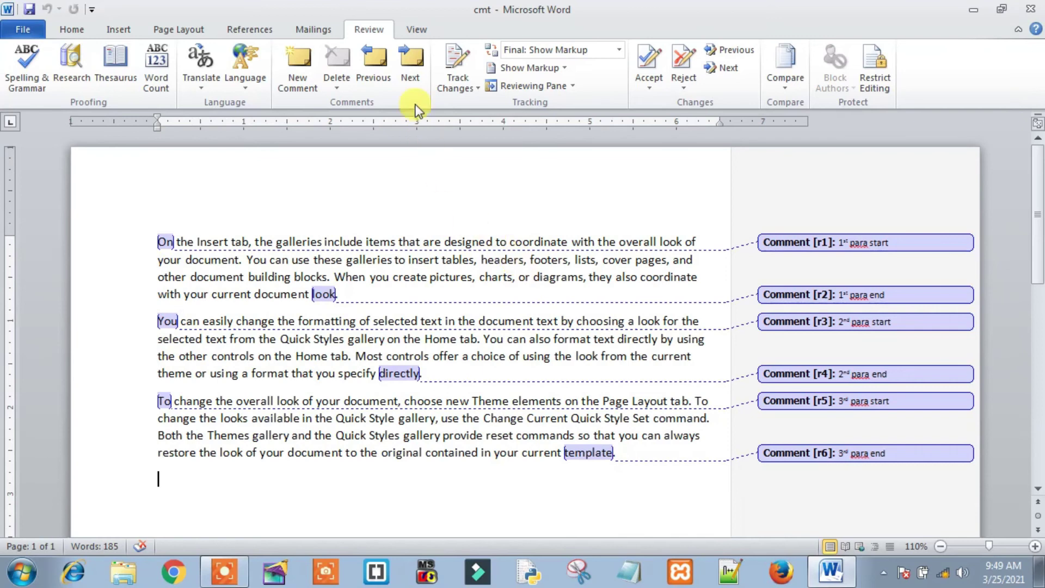
Step: Delete the comments on 'To' (third paragraph start) and 'You' (second paragraph start), leaving four comments
left_click(388, 64)
left_click(388, 63)
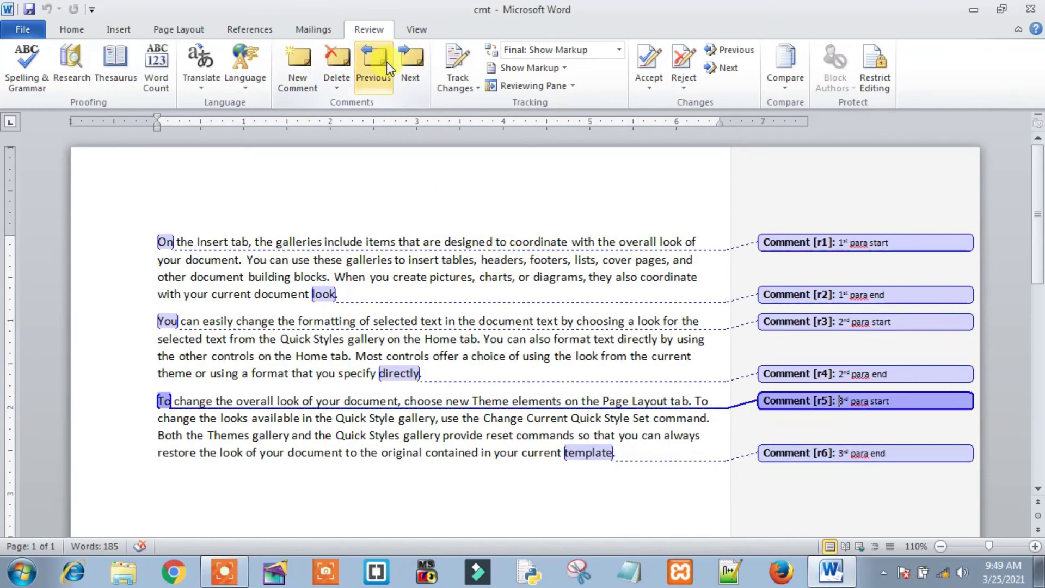
left_click(335, 82)
left_click(351, 116)
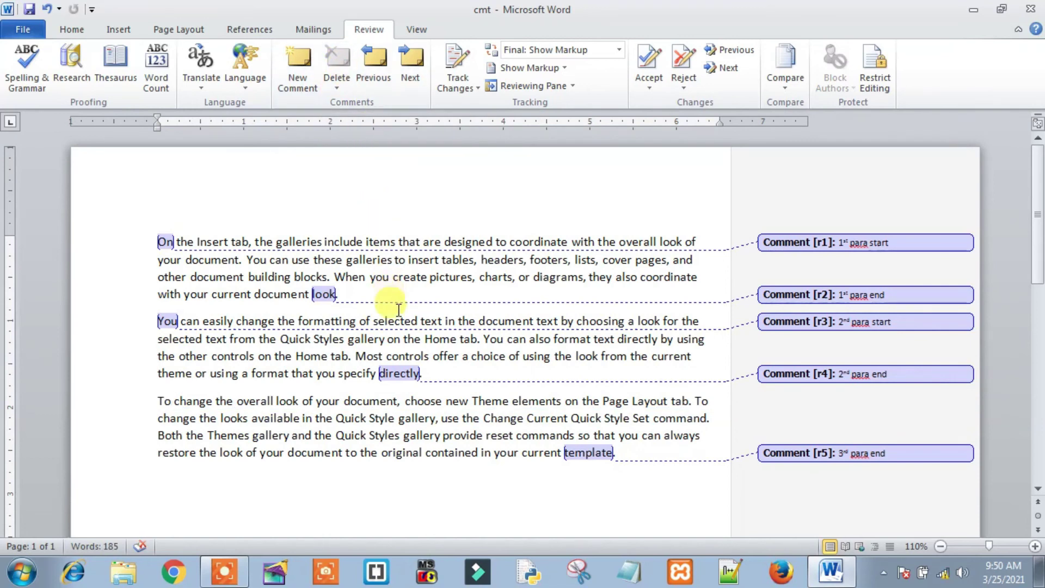
left_click(374, 64)
left_click(374, 65)
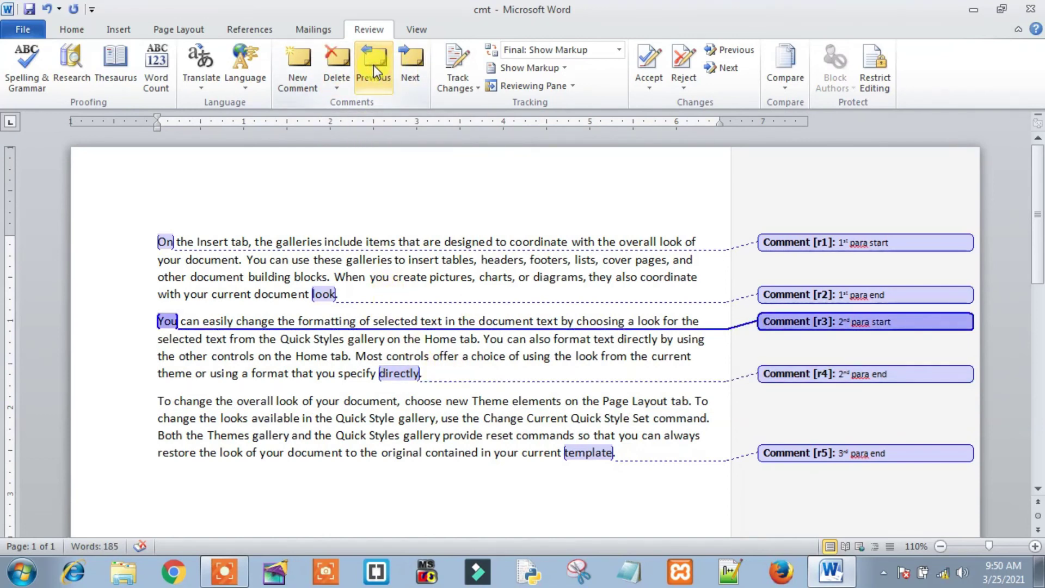
left_click(339, 71)
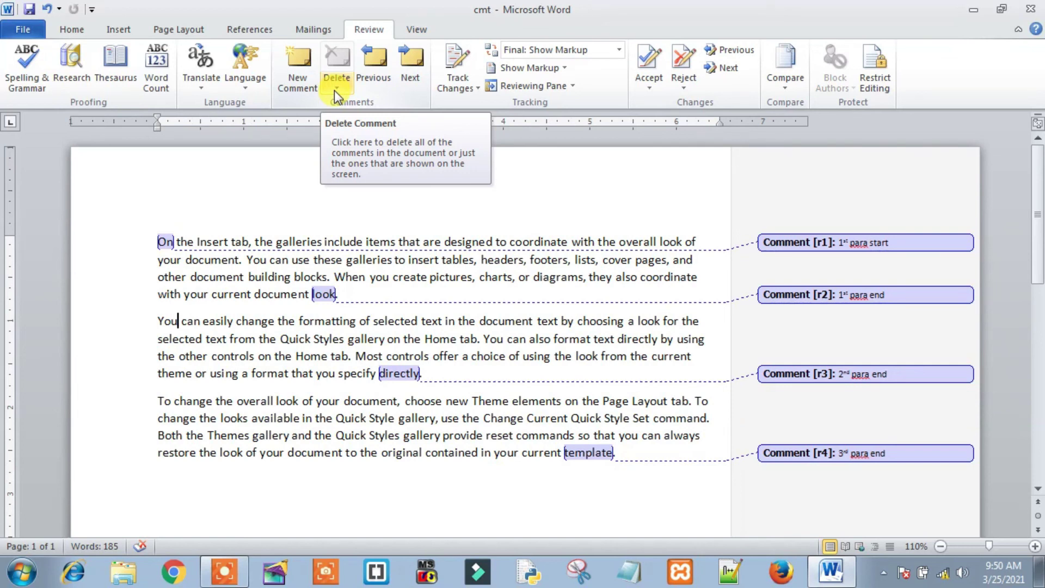
Step: Remove all remaining comments from the cmt document using Delete All Comments in Document
left_click(335, 90)
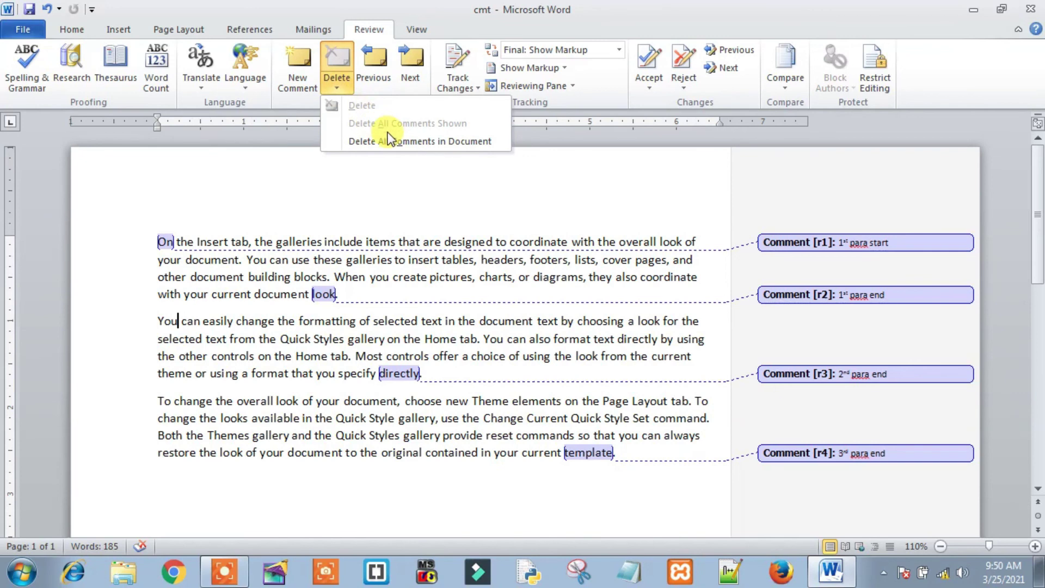
left_click(400, 143)
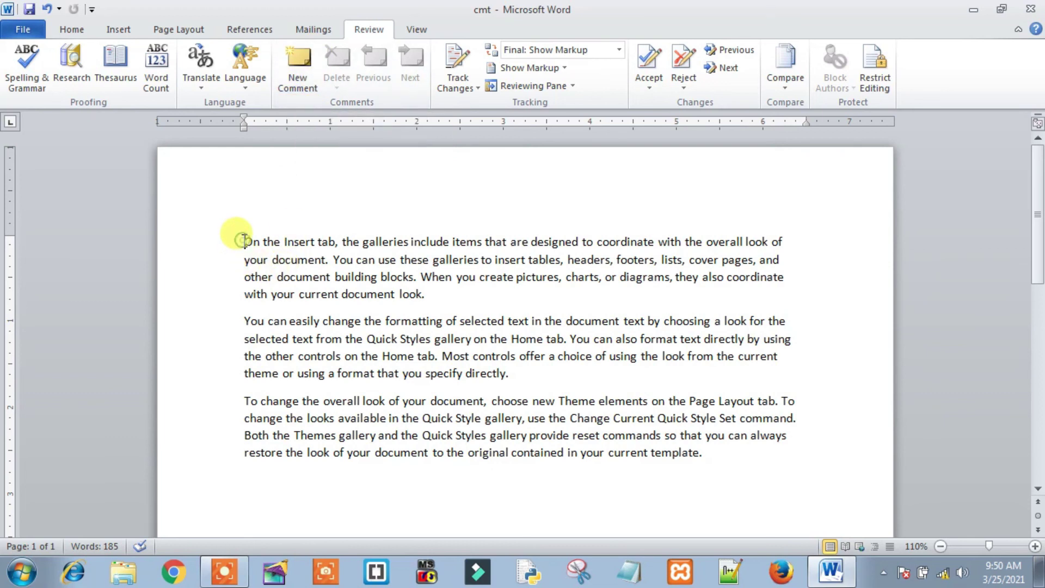
Step: Select the first paragraph from its start through 'look.'
left_click_drag(243, 241, 428, 292)
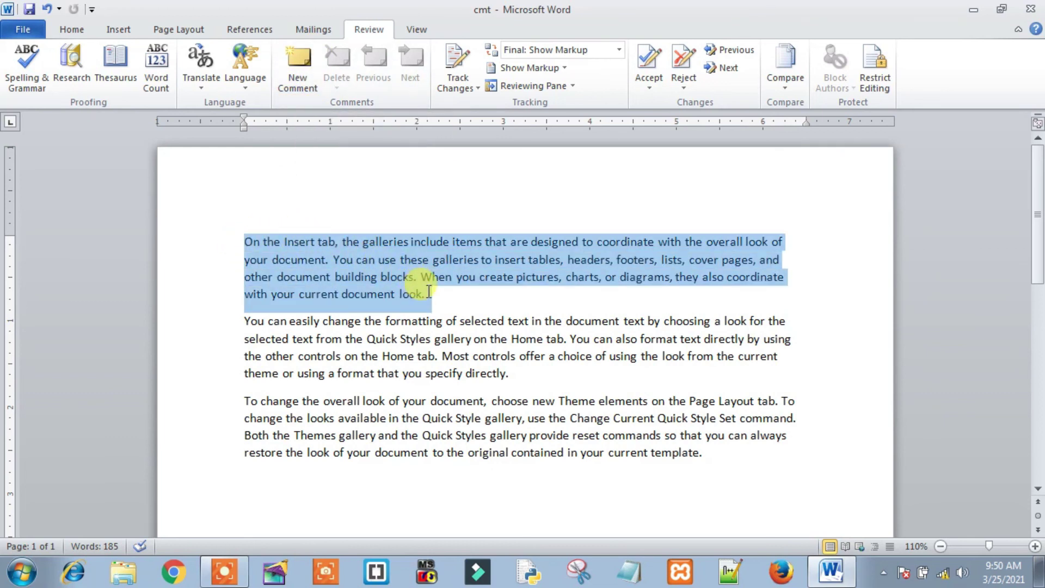